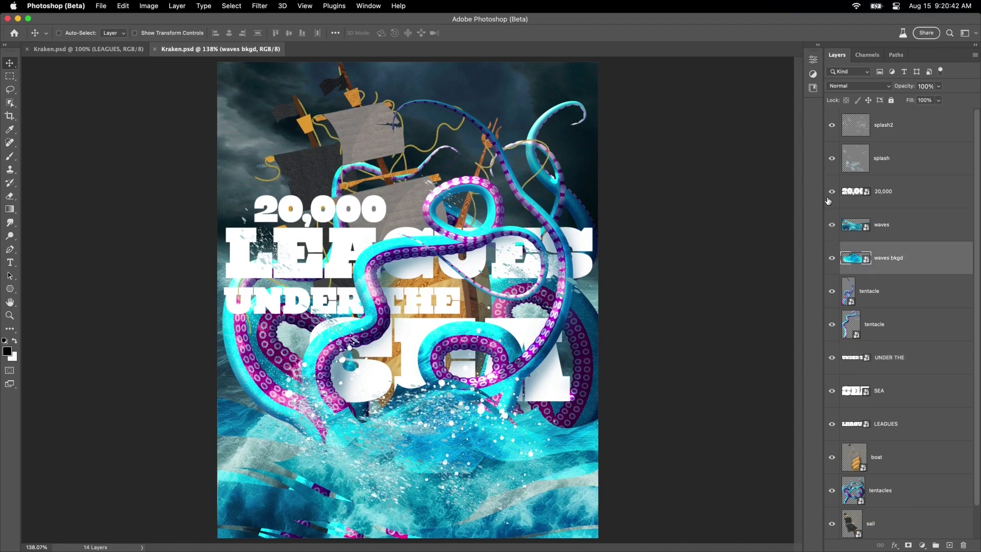
Step: Check the poster layers by toggling visibility, leaving the 20,000 and waves layers visible for saving
click(830, 191)
click(830, 192)
click(831, 124)
click(914, 203)
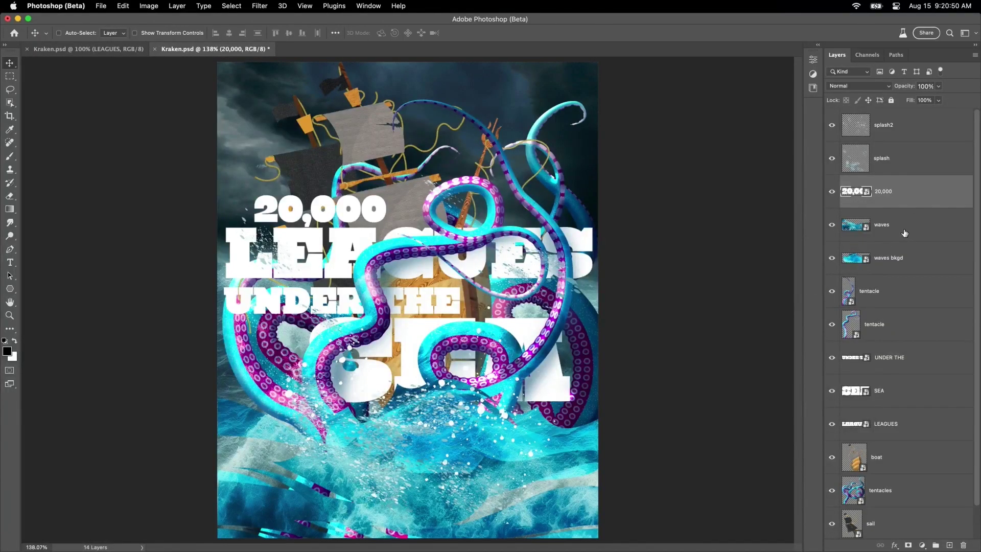
click(904, 233)
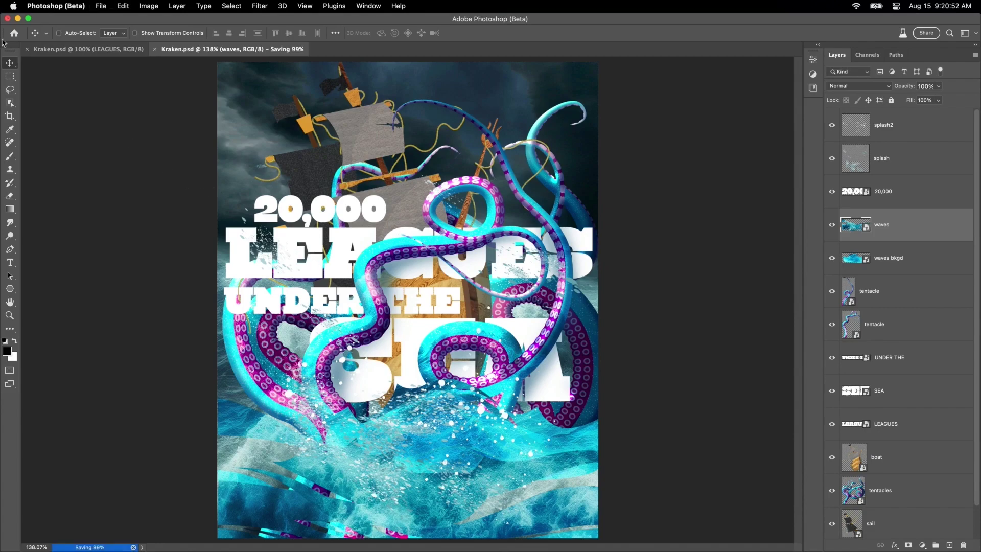
Step: Drag Kraken.psd from the desktop onto the Adobe Express home page to upload it
click(17, 17)
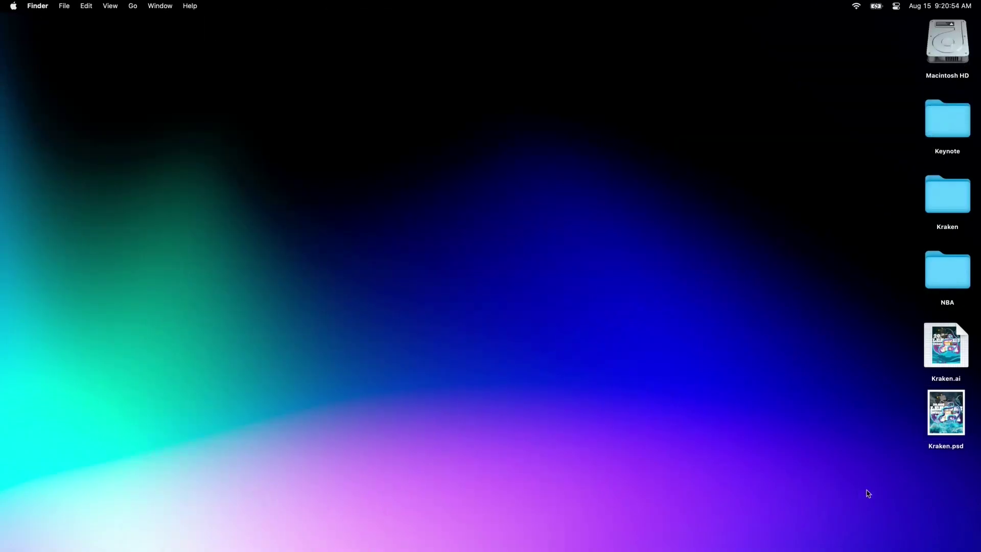
drag(941, 426, 880, 460)
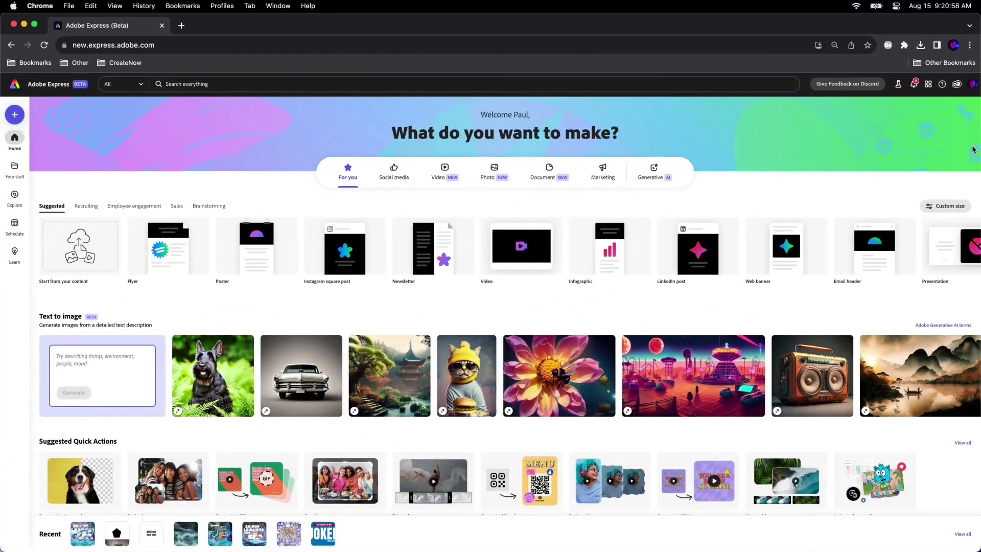
drag(978, 148, 847, 237)
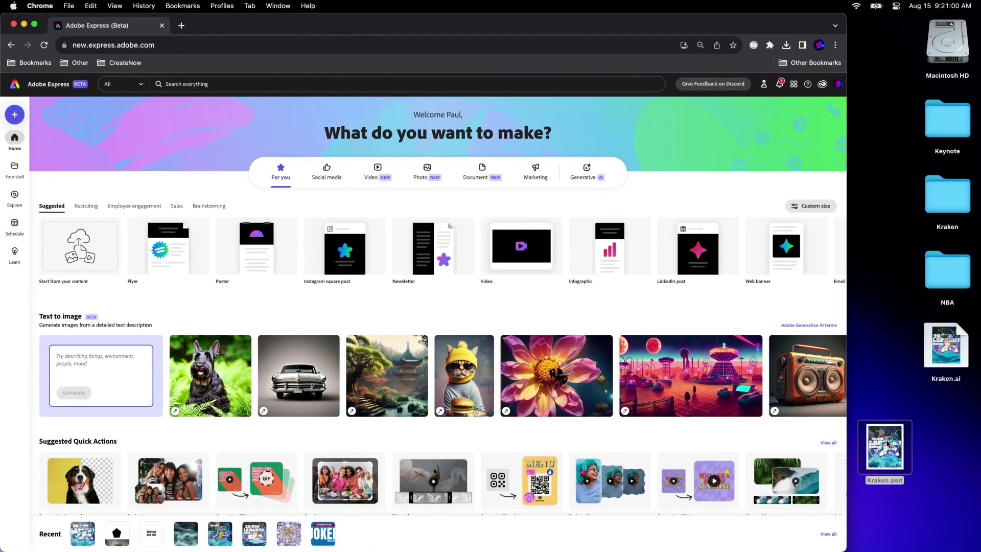
drag(887, 444, 423, 376)
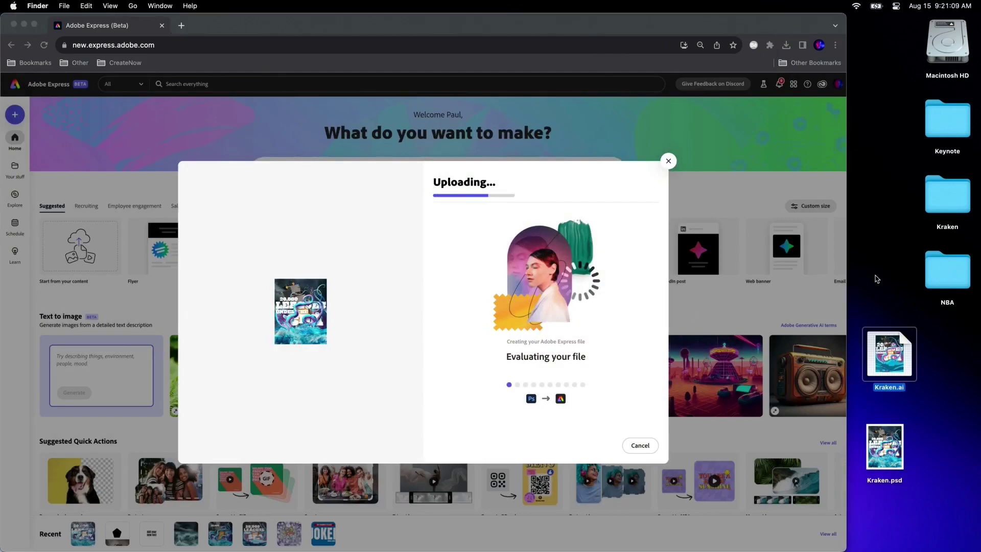
drag(846, 184, 979, 187)
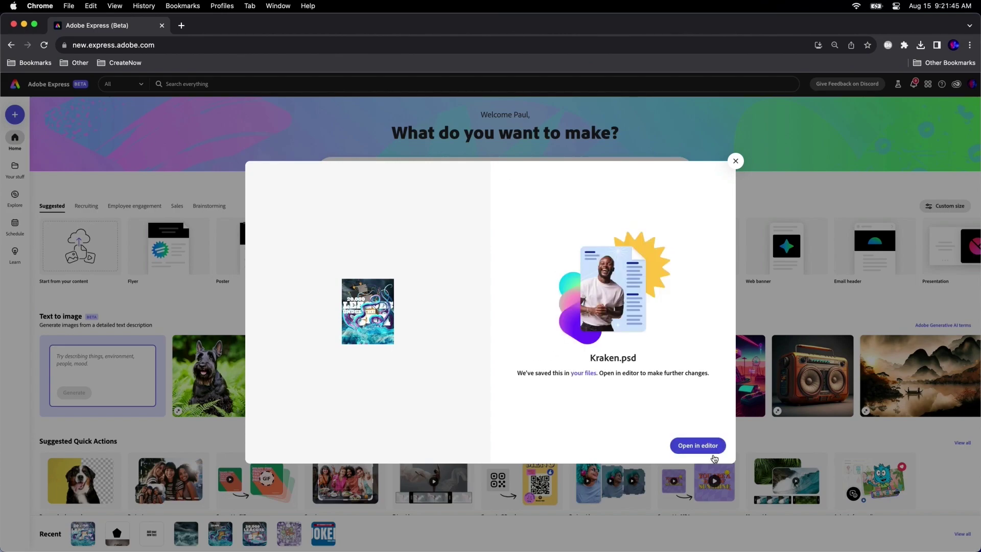
Step: Open the uploaded poster in the editor and select the top splash image over the waves
click(713, 455)
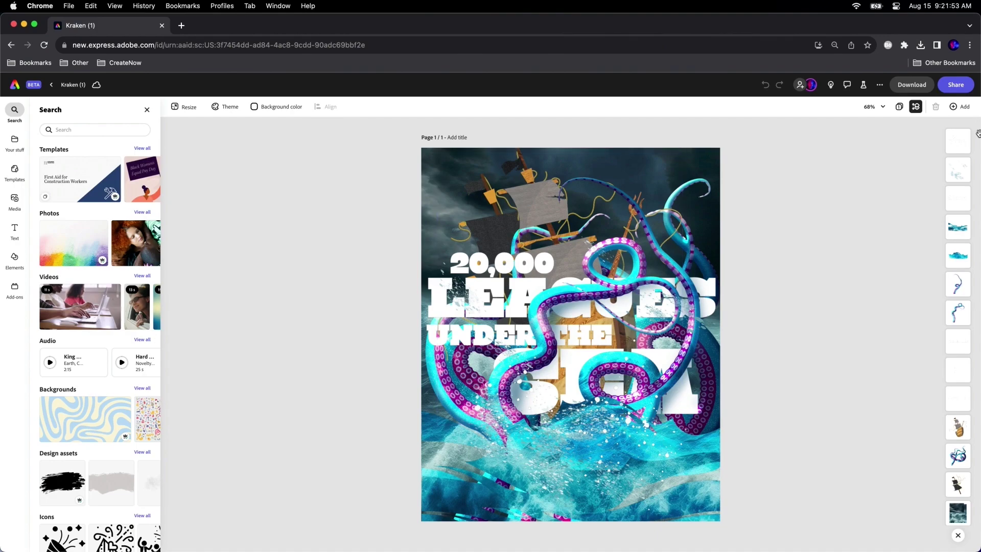
click(957, 139)
click(957, 201)
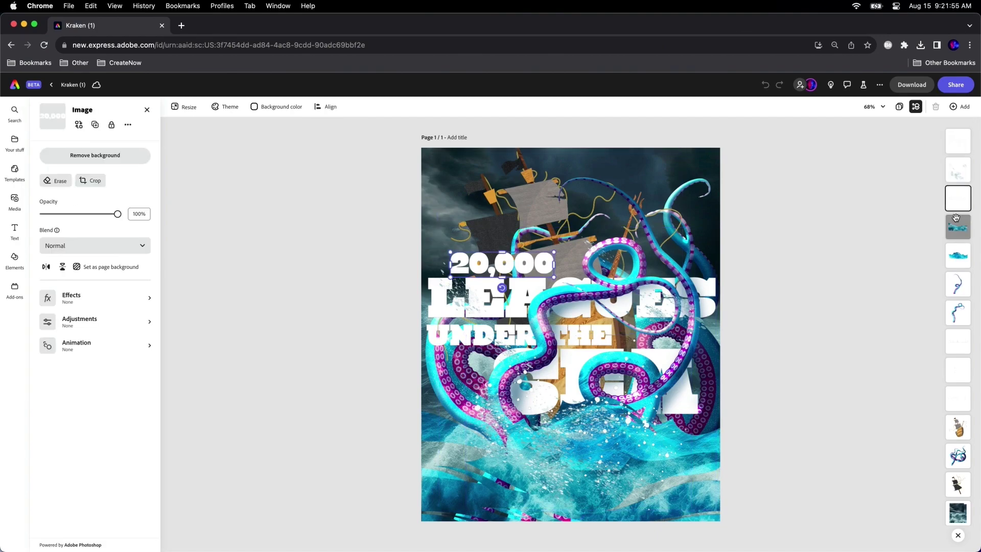
click(958, 143)
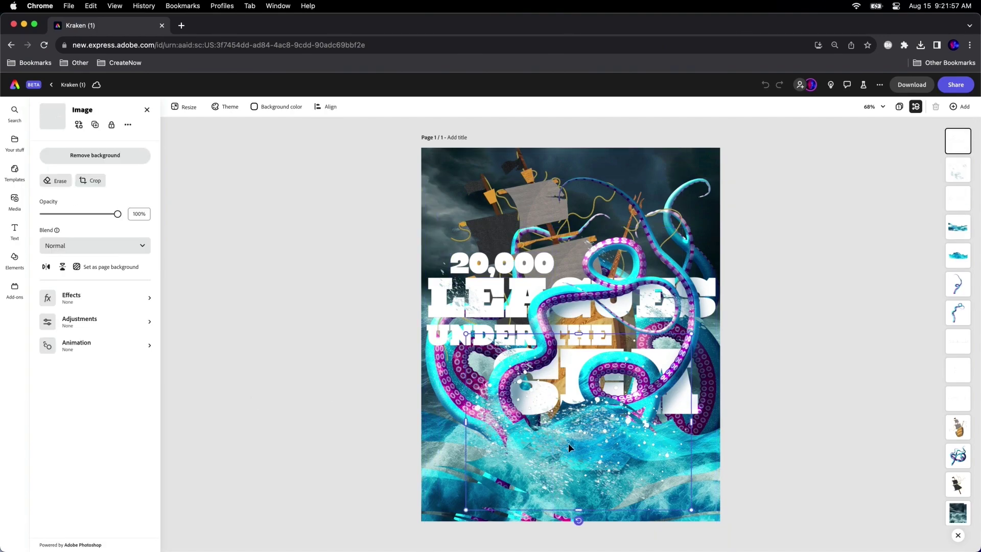
drag(568, 448, 513, 392)
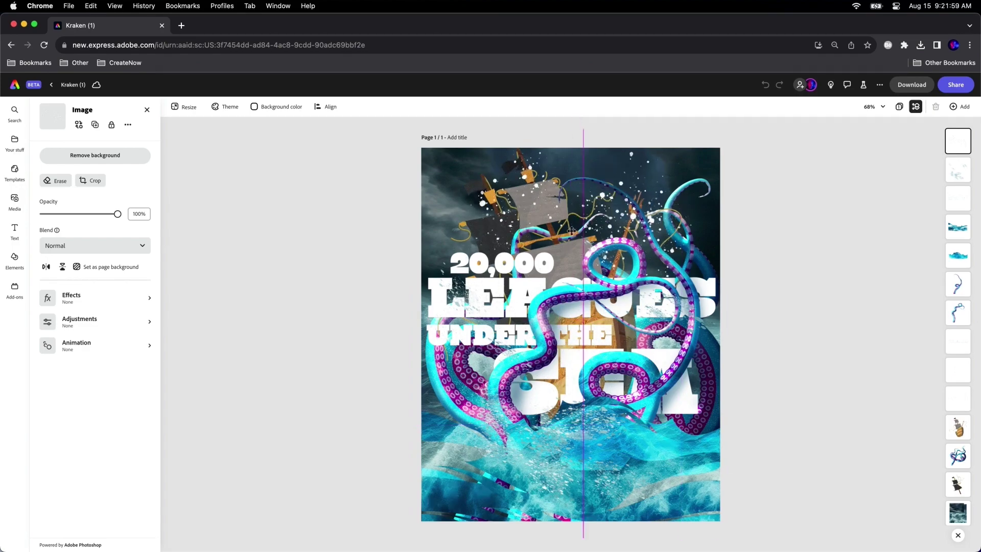
drag(560, 244, 558, 404)
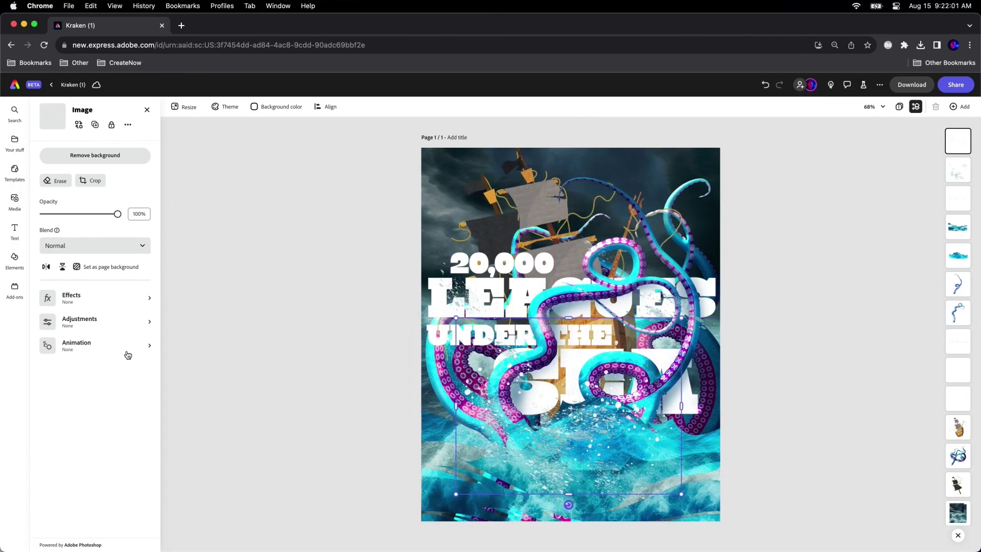
Step: Apply a looping Jitter animation to the top splash image with raised speed and stronger intensity
click(74, 345)
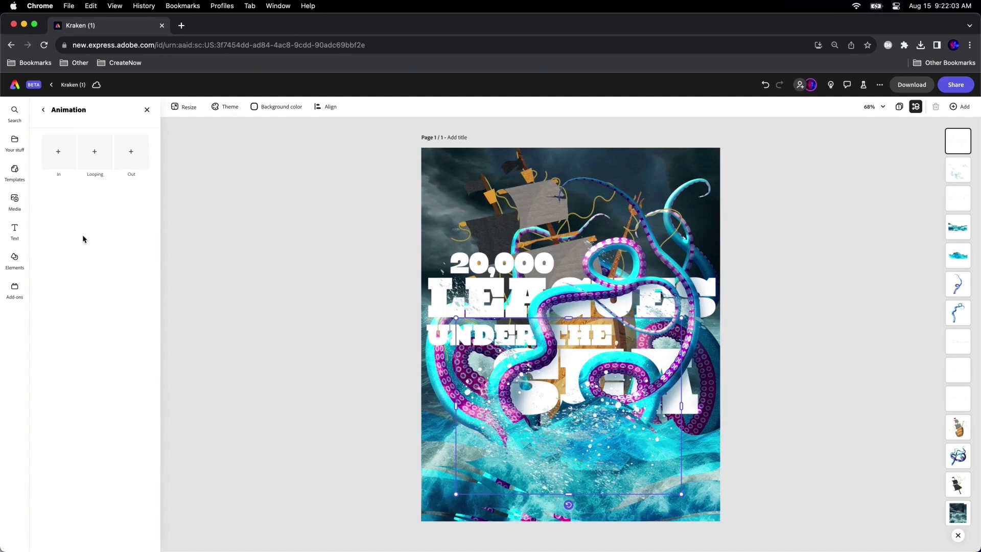
click(87, 158)
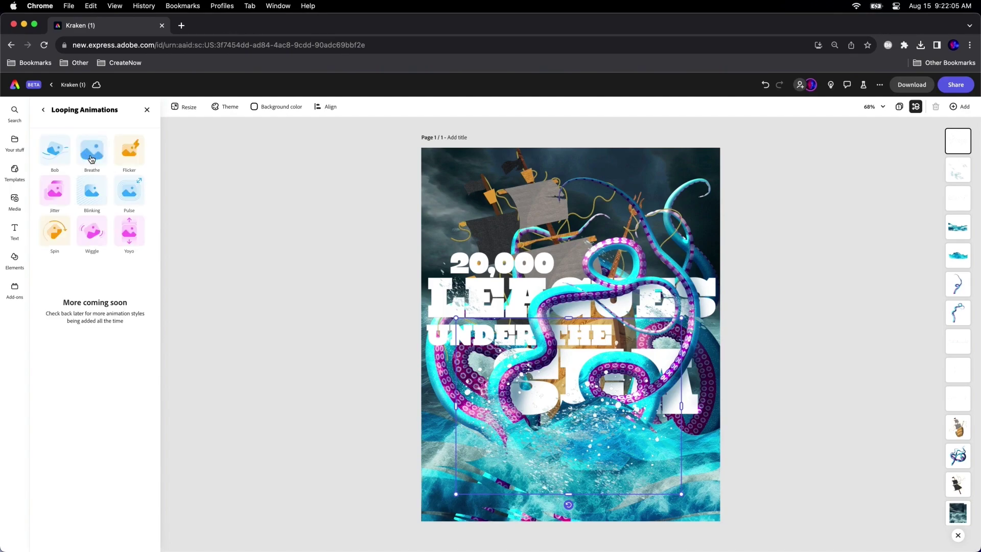
click(56, 196)
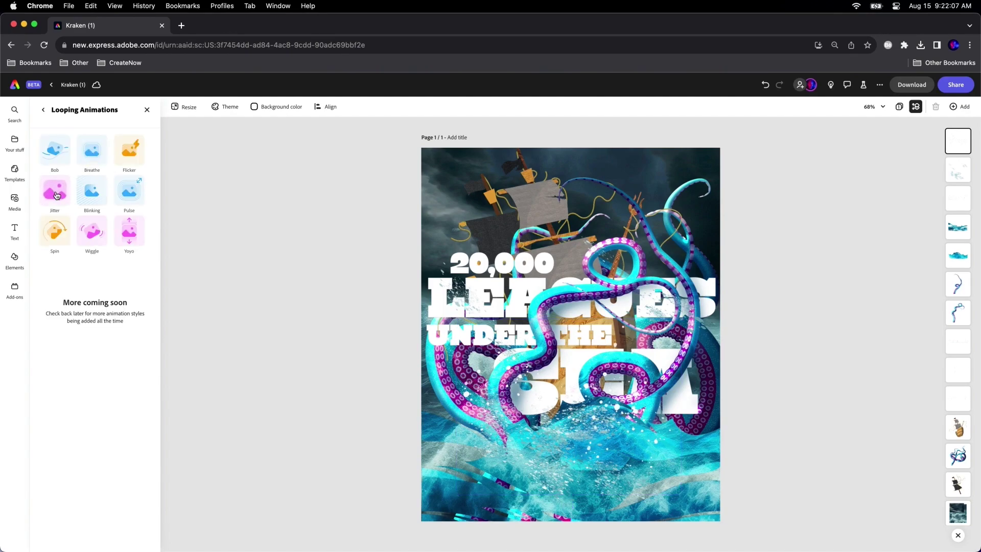
key(super+1)
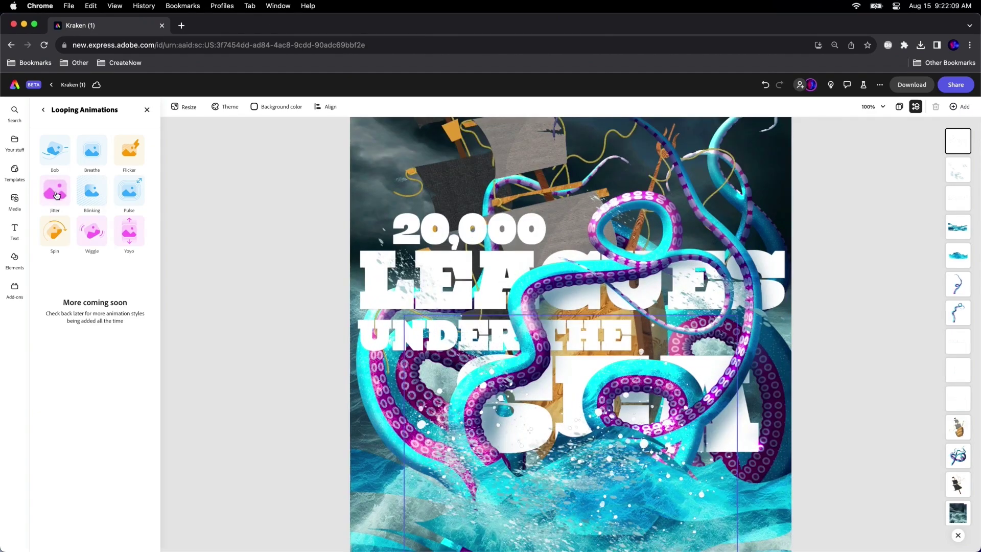
click(56, 195)
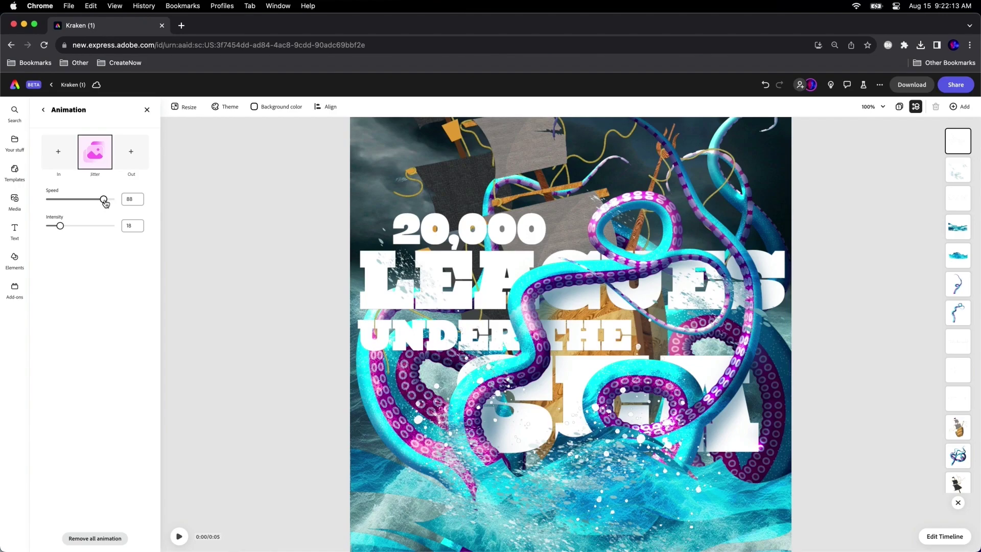
mouse_move(59, 226)
mouse_down()
mouse_move(91, 227)
mouse_move(76, 227)
mouse_up()
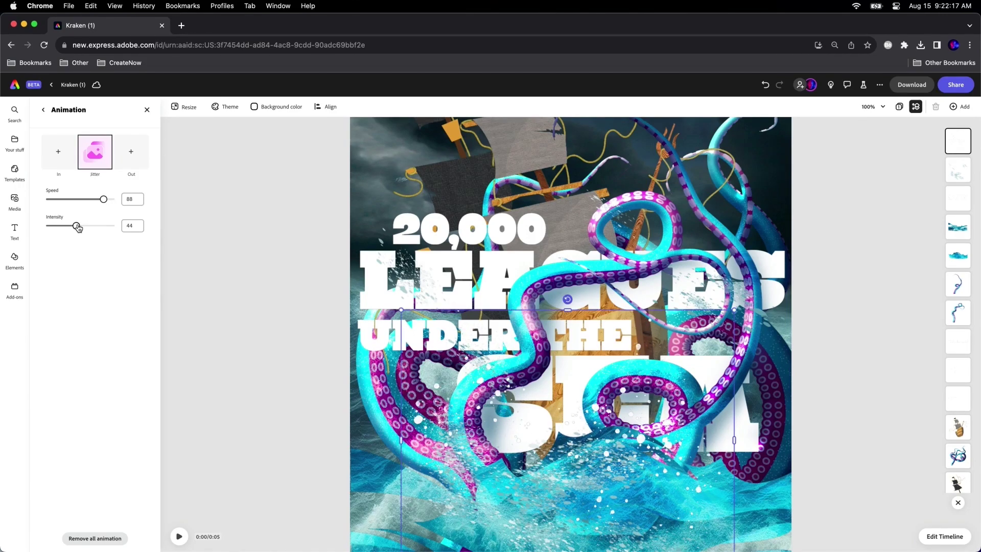
Step: Give the second splash image a looping Jitter at speed 69, then preview the animated poster
click(956, 169)
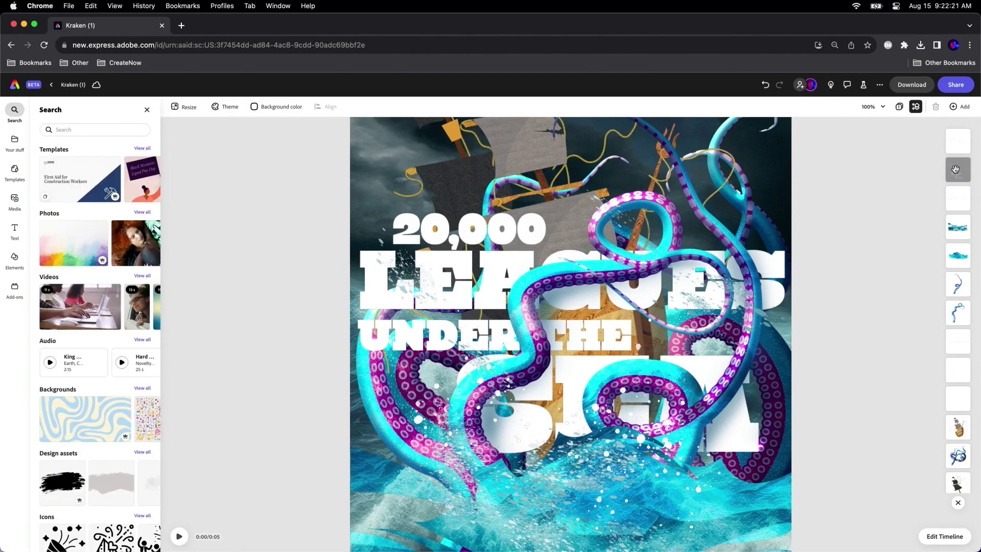
click(95, 152)
click(55, 190)
drag(62, 199, 95, 203)
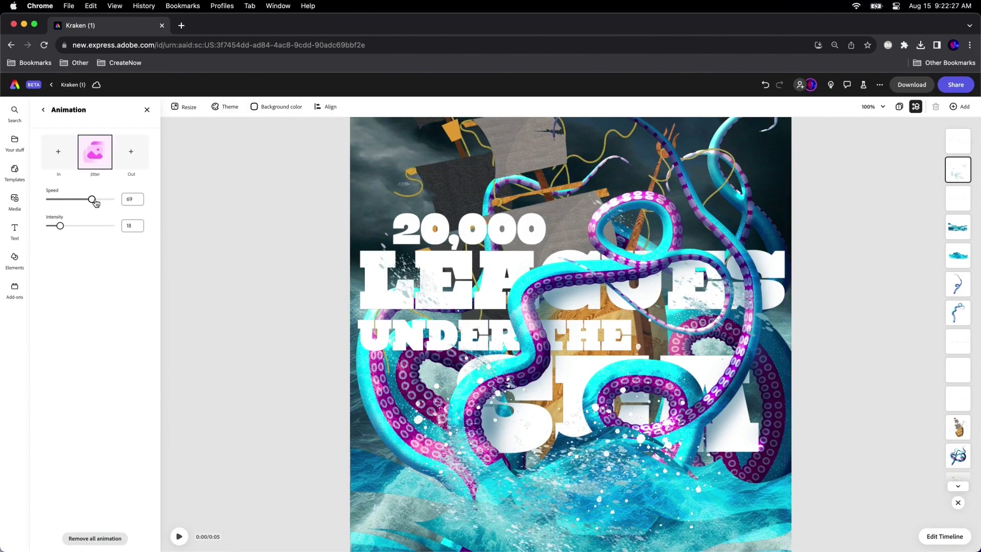
click(179, 537)
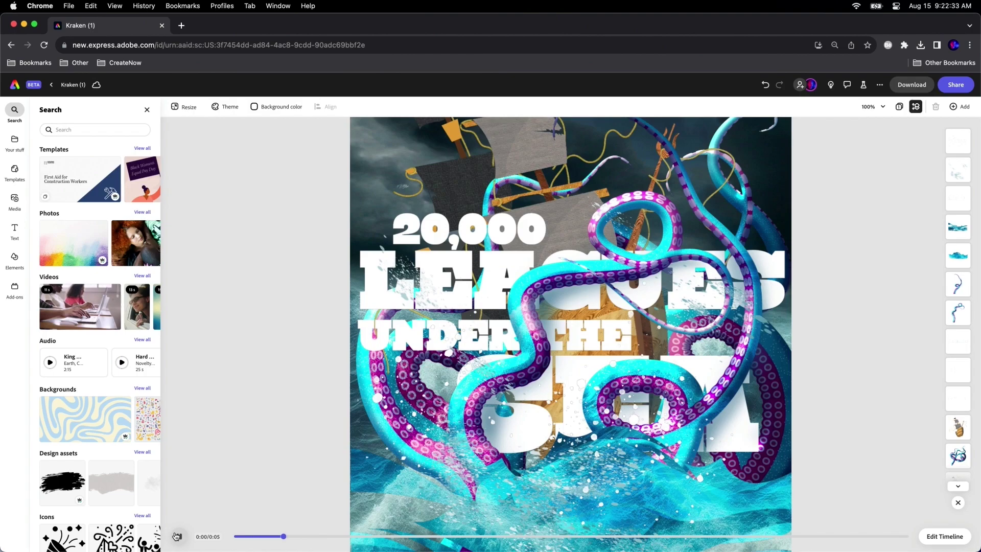
click(491, 286)
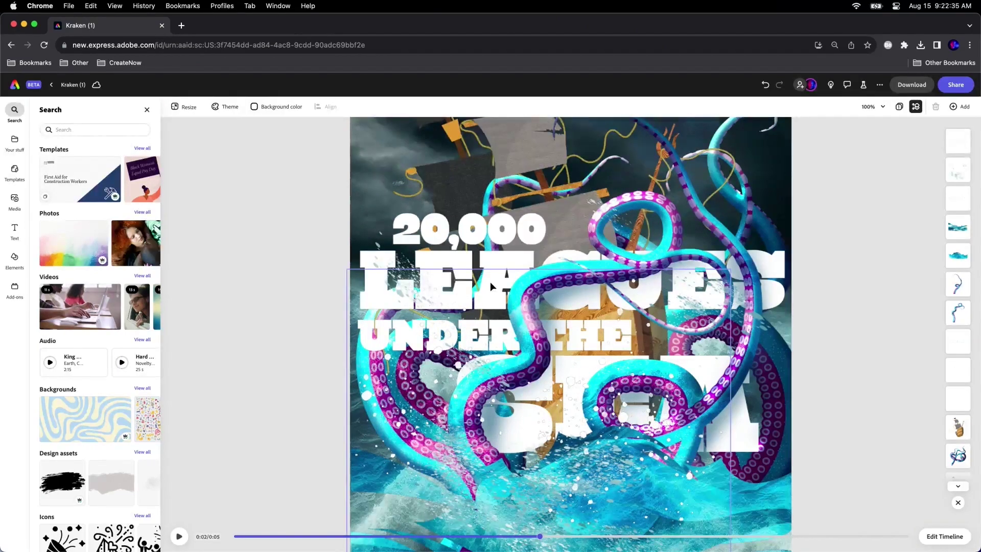
Step: Apply a looping Bob animation to one tentacle image, then select the curling tentacle layer
click(630, 218)
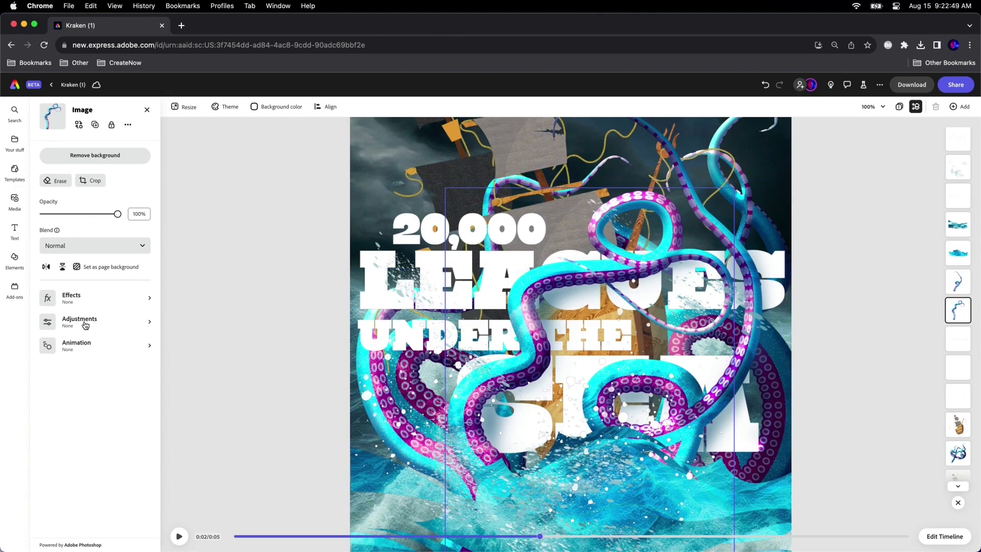
click(75, 347)
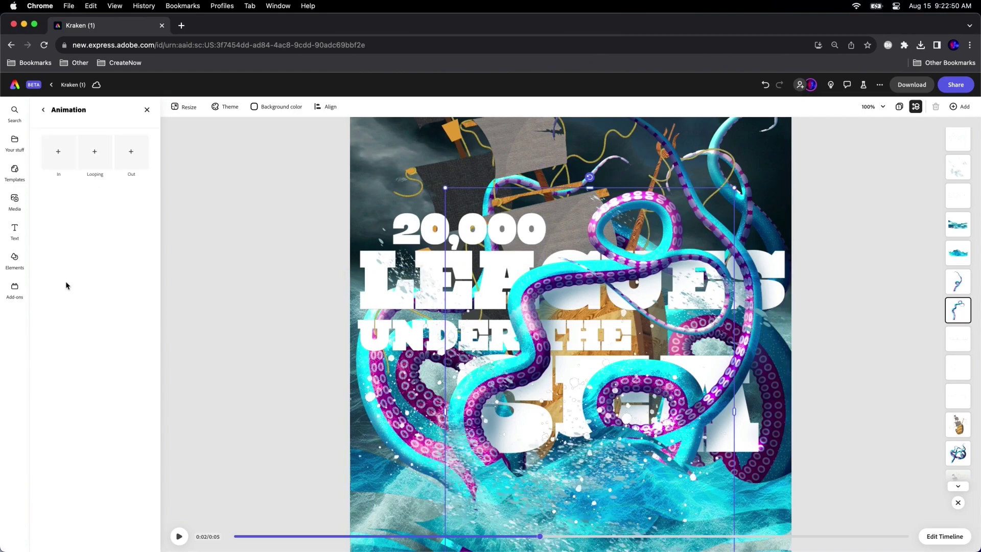
click(94, 161)
click(51, 151)
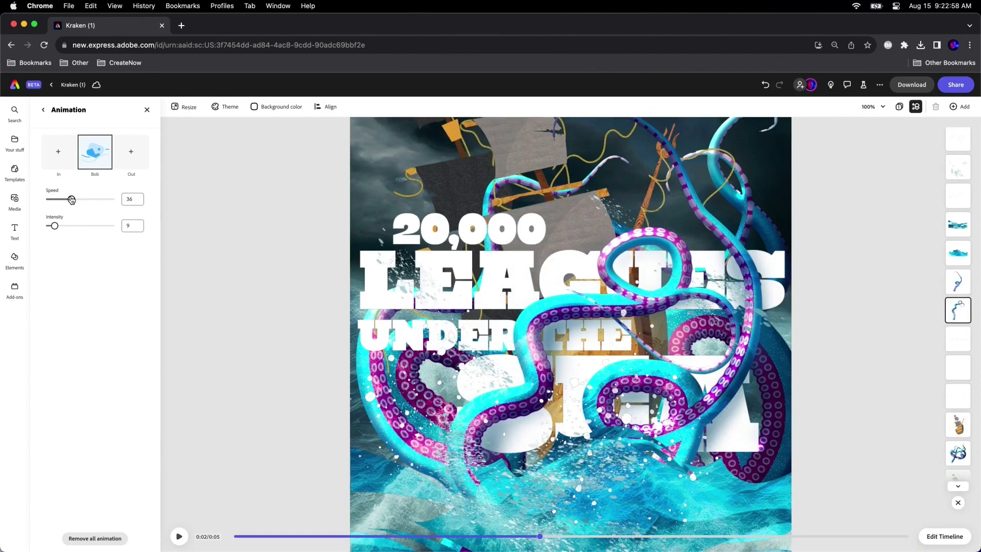
click(957, 282)
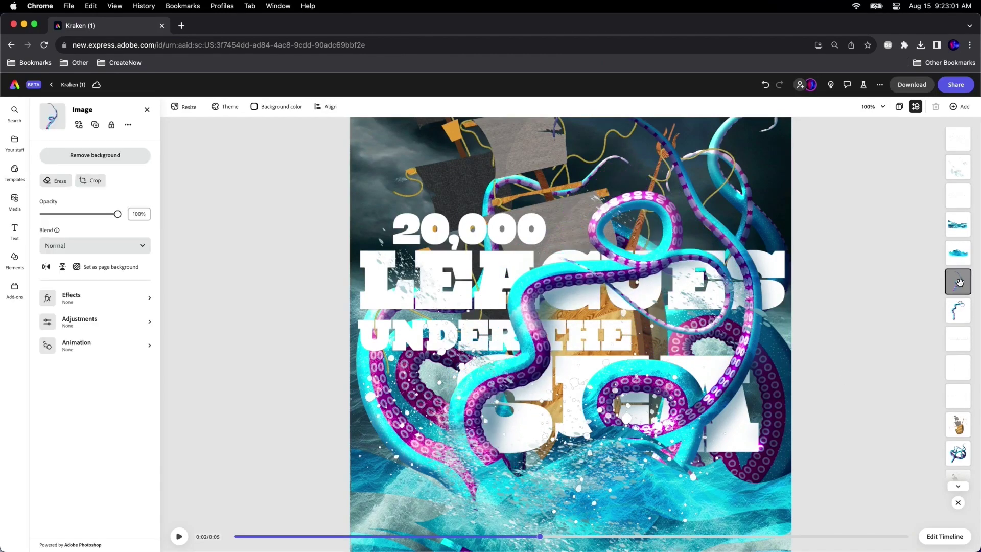
Step: Give the tentacle a looping Bob animation at speed 40 with intensity around 10
click(81, 340)
click(93, 138)
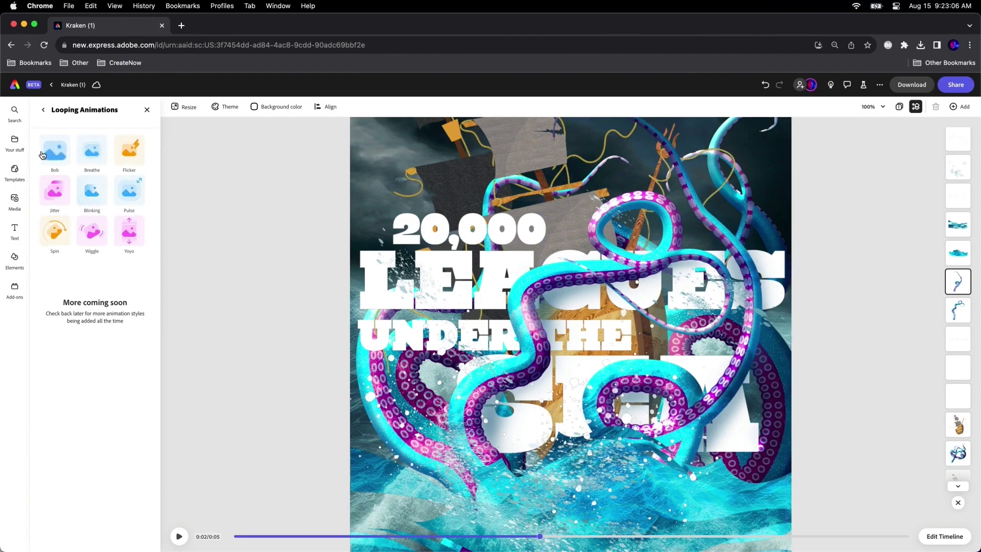
click(88, 189)
click(73, 200)
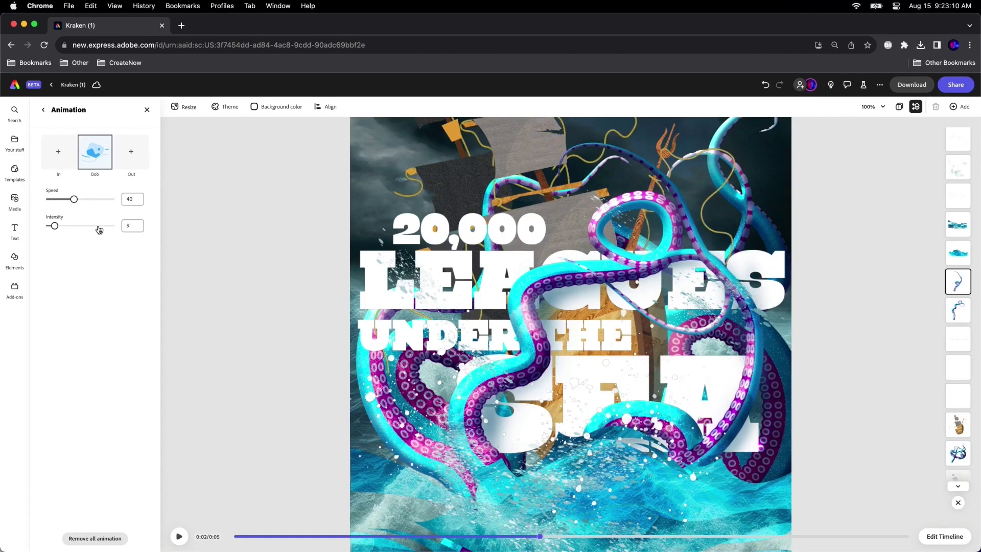
drag(55, 227, 111, 228)
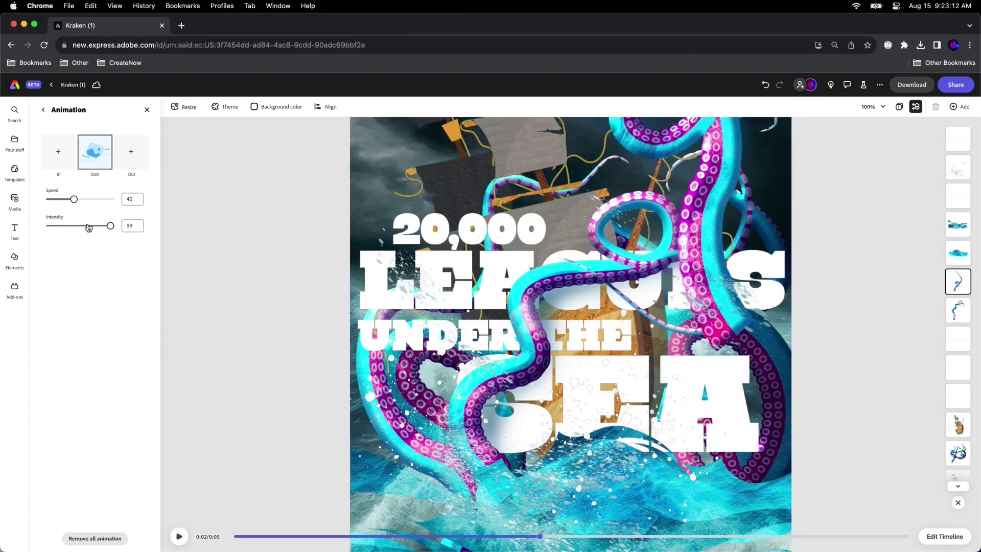
click(53, 228)
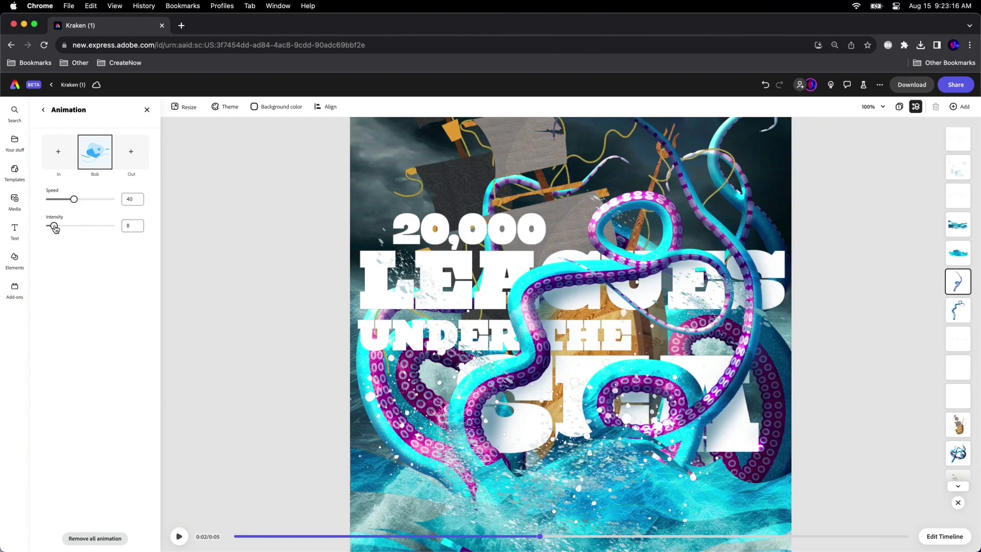
drag(53, 228, 52, 228)
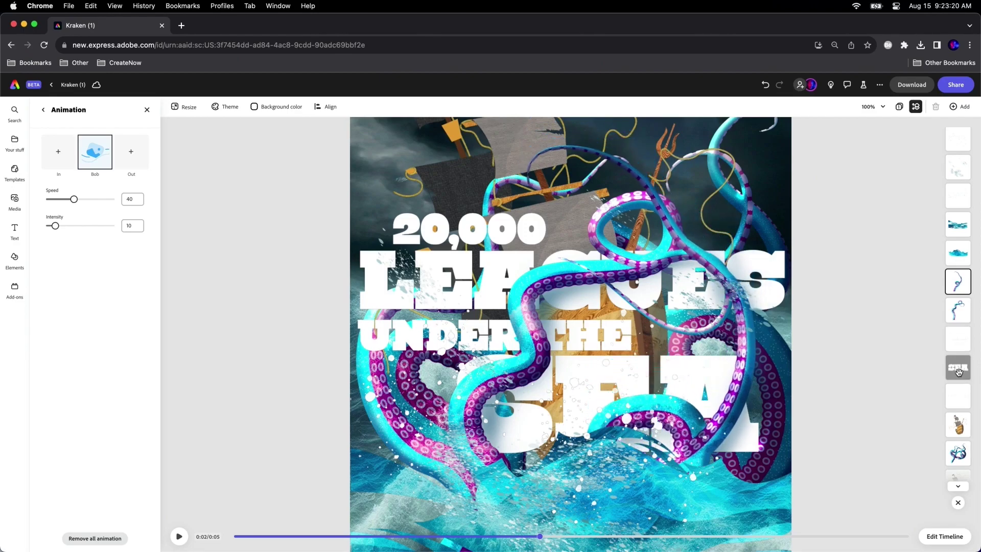
Step: Select the LEAGUES title and browse the In and Out animation styles
click(951, 395)
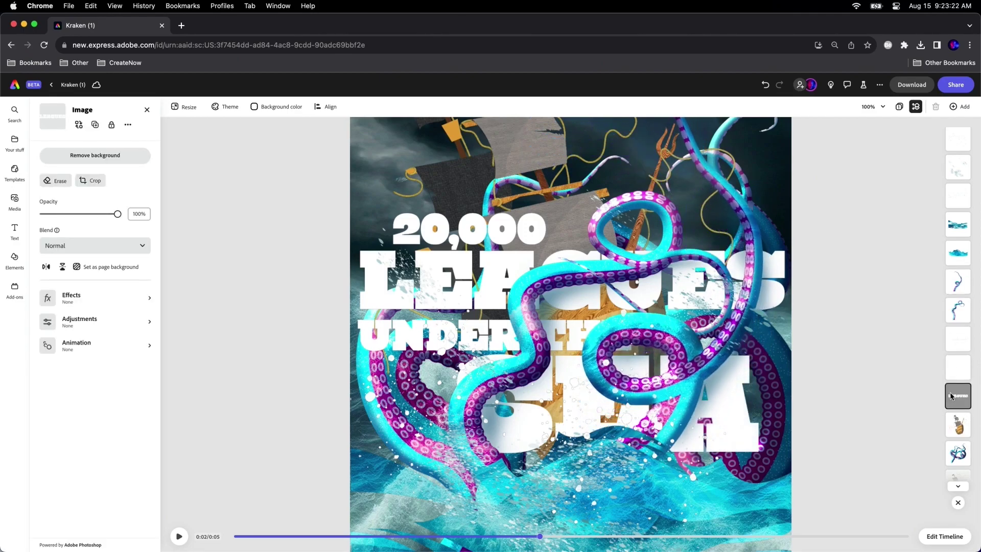
click(826, 366)
click(951, 396)
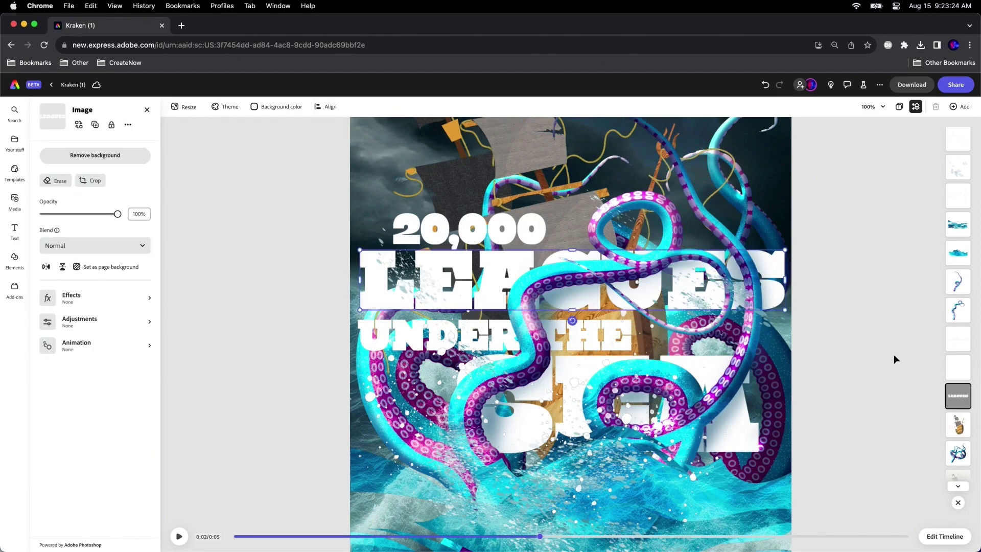
click(79, 343)
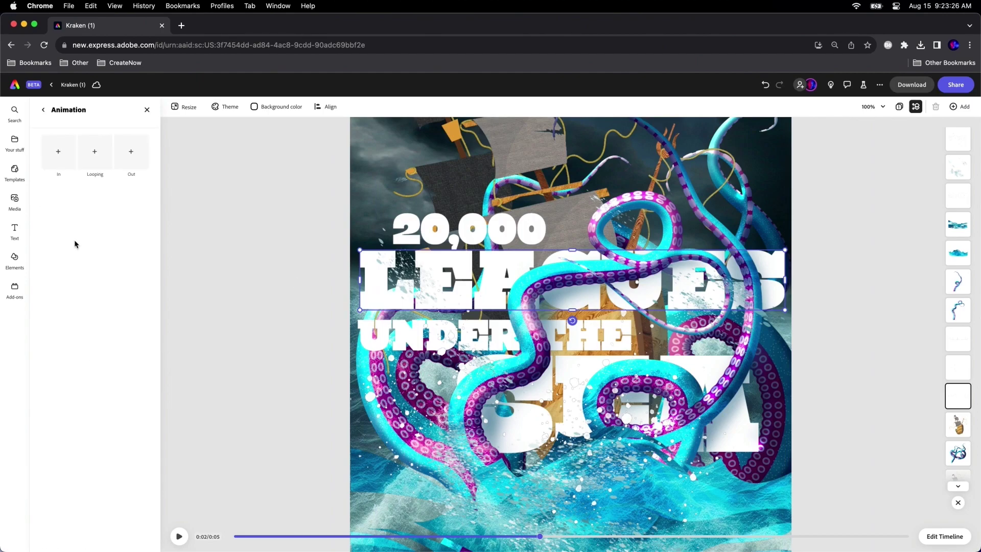
click(58, 163)
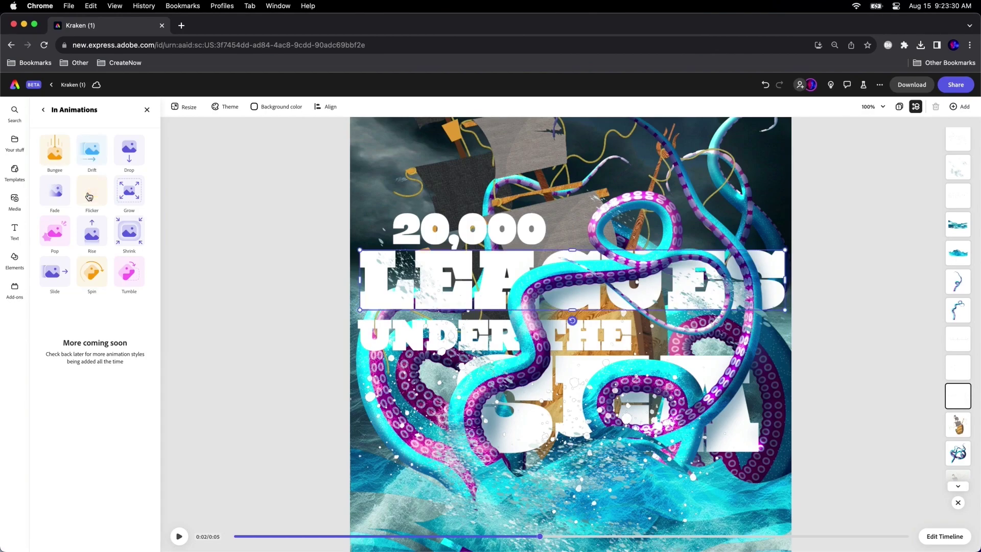
click(42, 112)
click(128, 155)
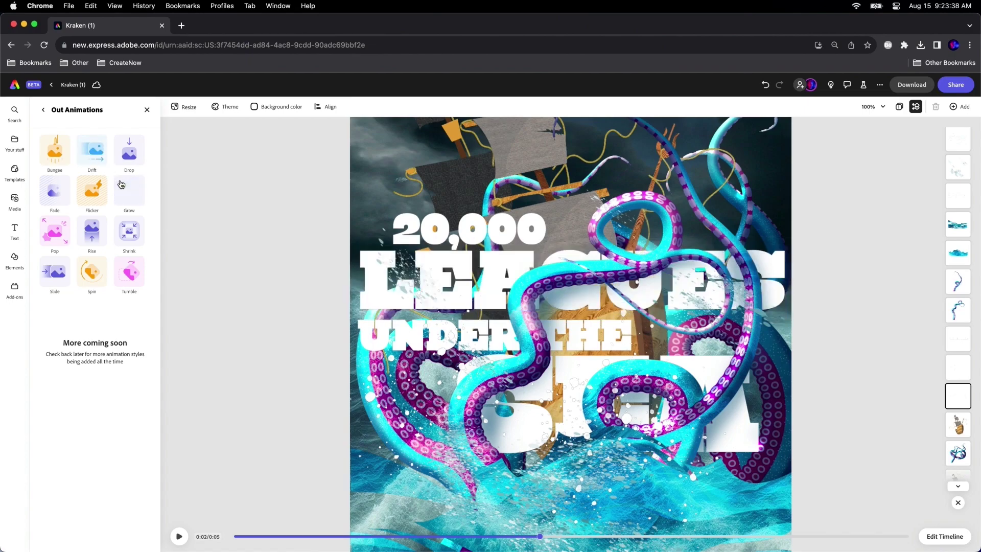
click(40, 108)
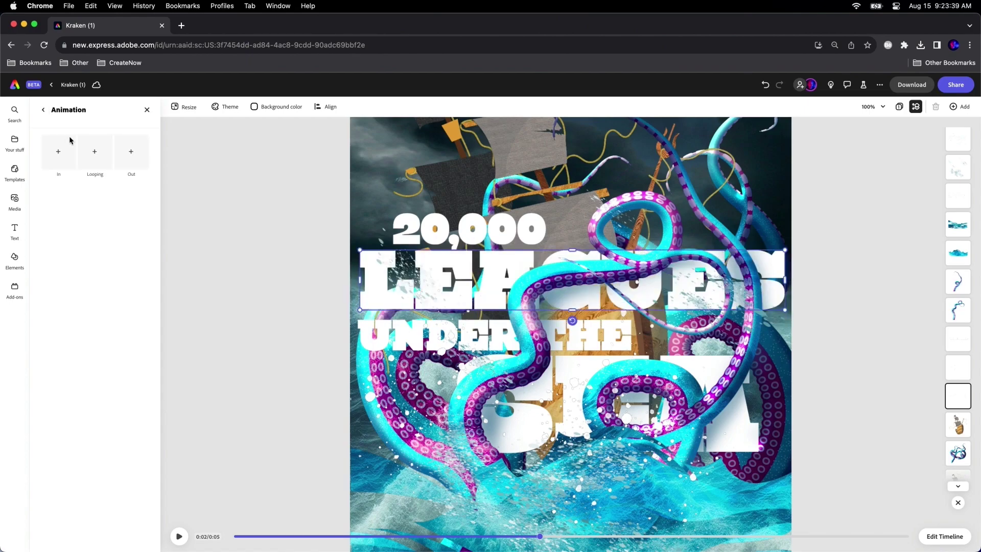
Step: Apply a looping Yoyo animation to LEAGUES at speed 9 and intensity 3
click(94, 156)
click(125, 231)
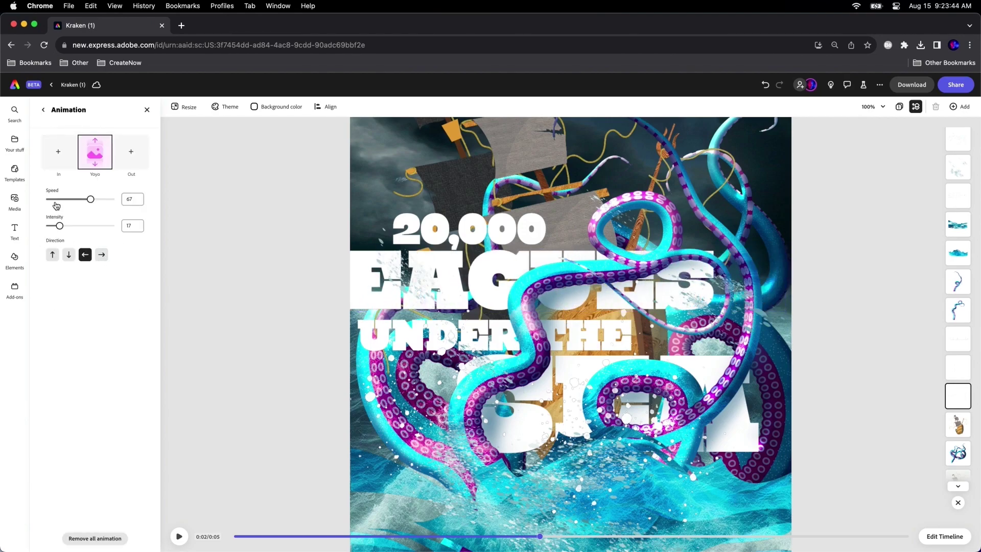
drag(54, 202, 49, 201)
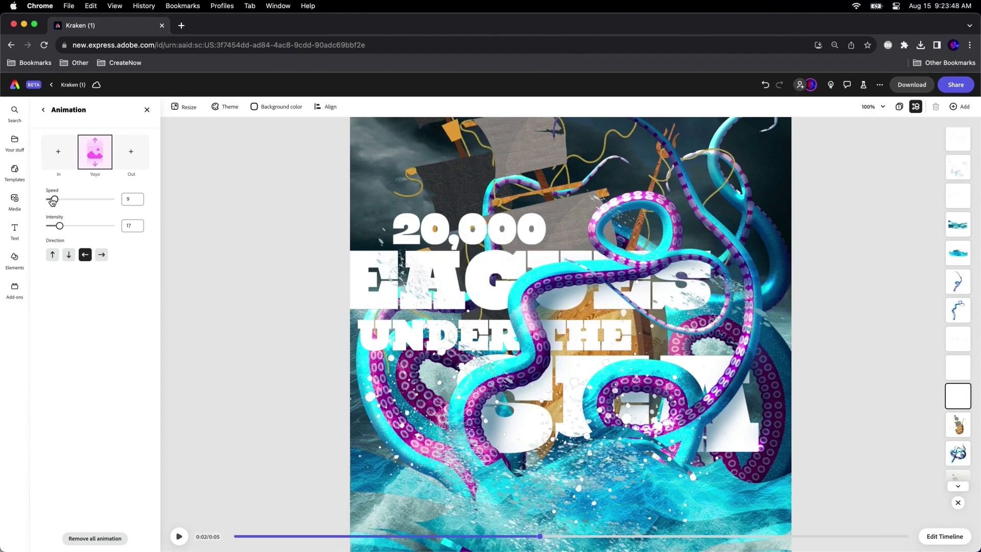
drag(59, 227, 50, 227)
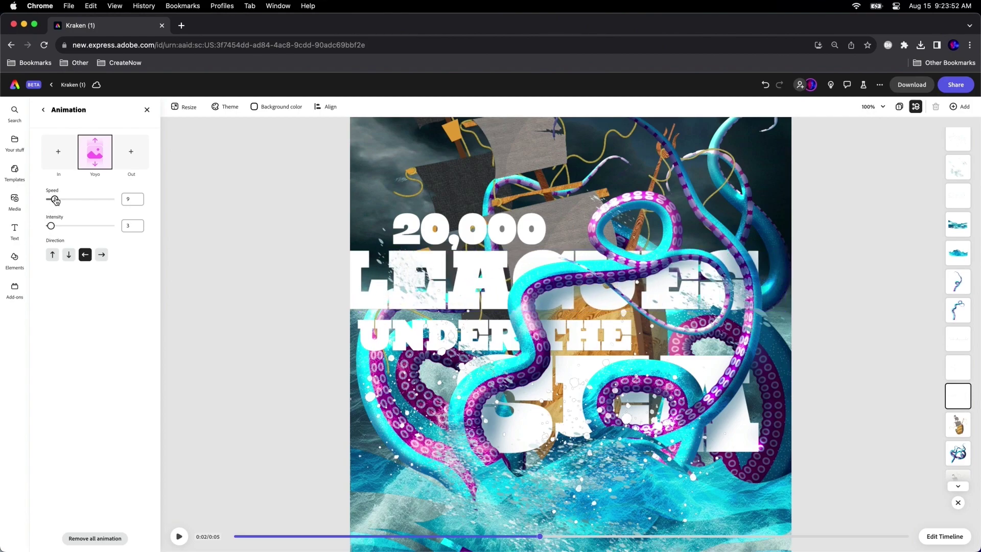
Step: Preview the animated poster, then play it again in the timeline editor and pause at four seconds
click(200, 261)
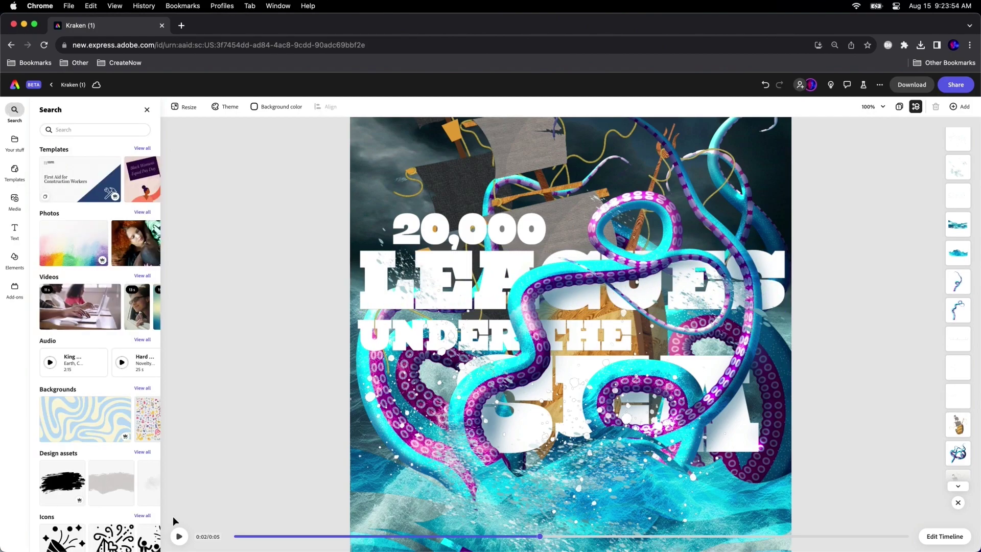
click(178, 538)
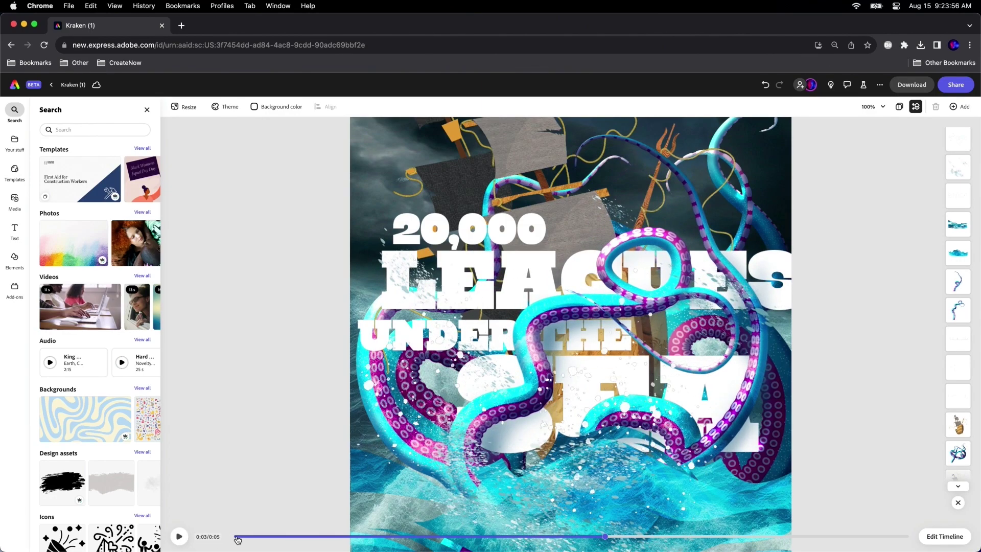
click(237, 538)
click(945, 537)
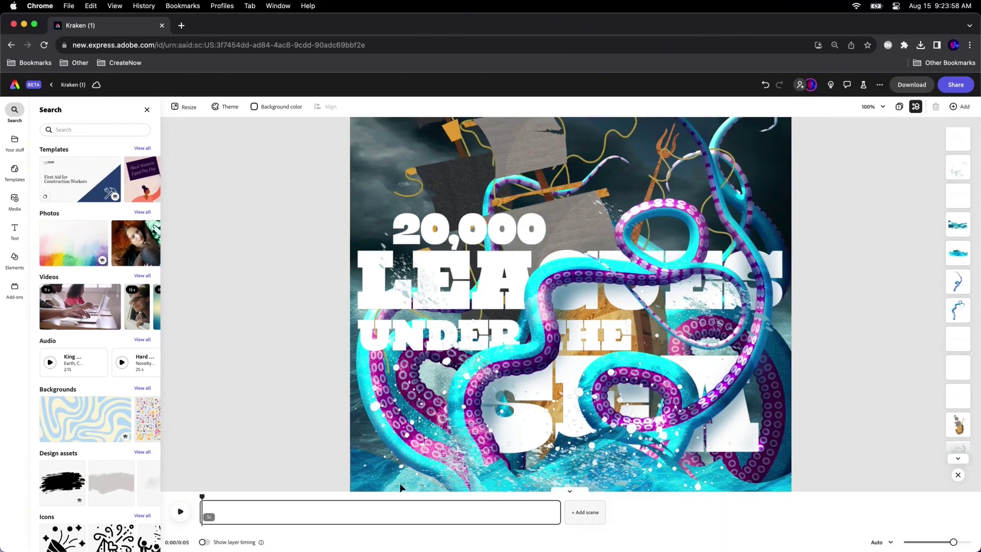
click(178, 512)
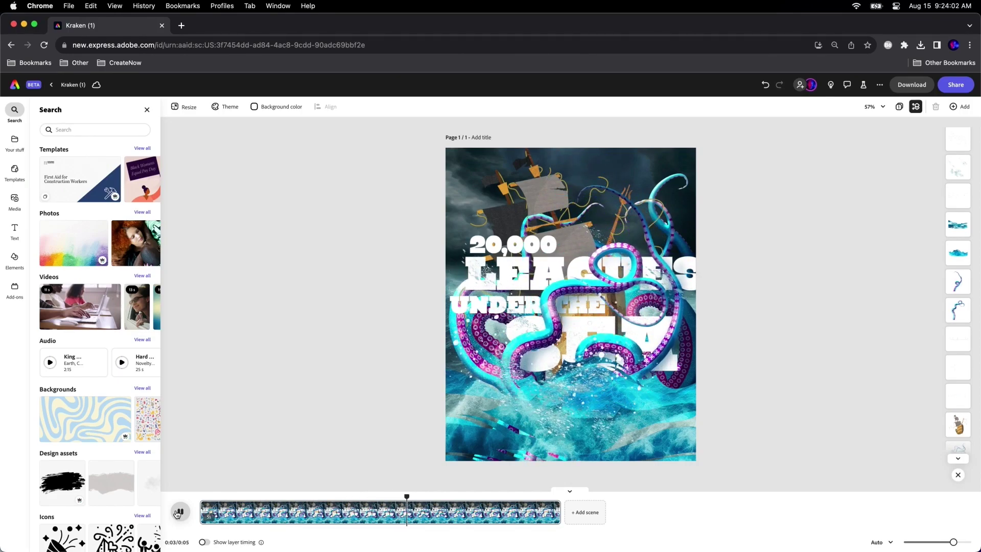
click(203, 311)
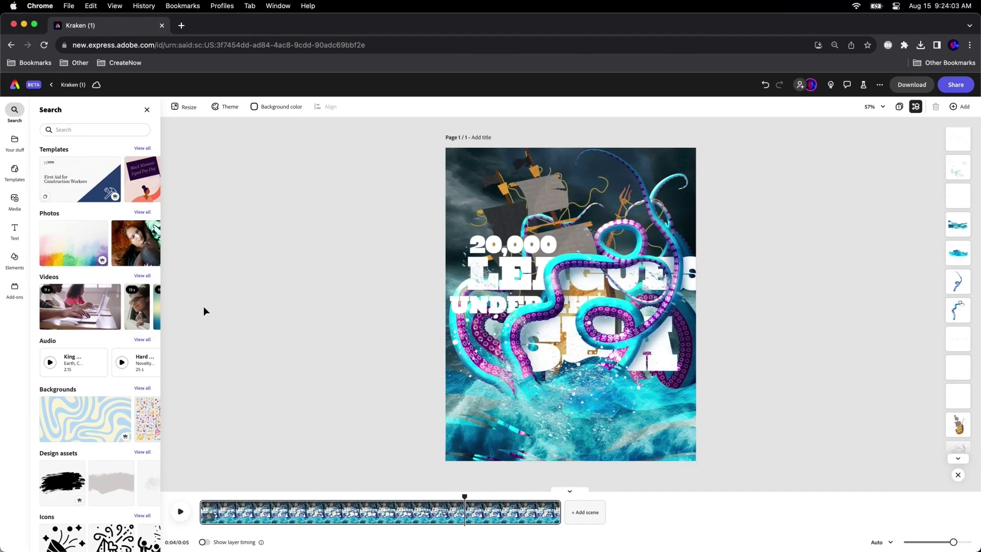
Step: Search stock videos for 'storm' and place a 23-second storm clip on the poster
click(14, 198)
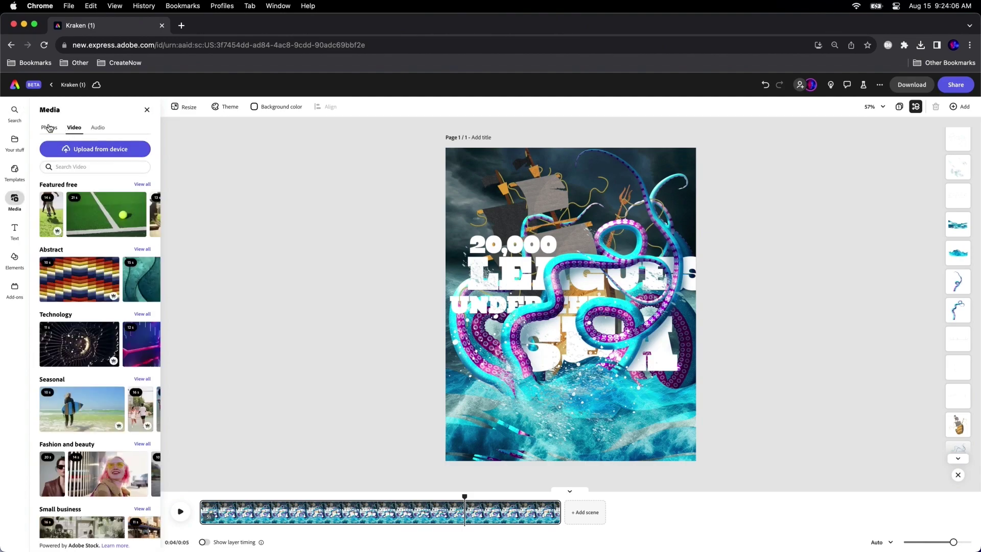
click(79, 166)
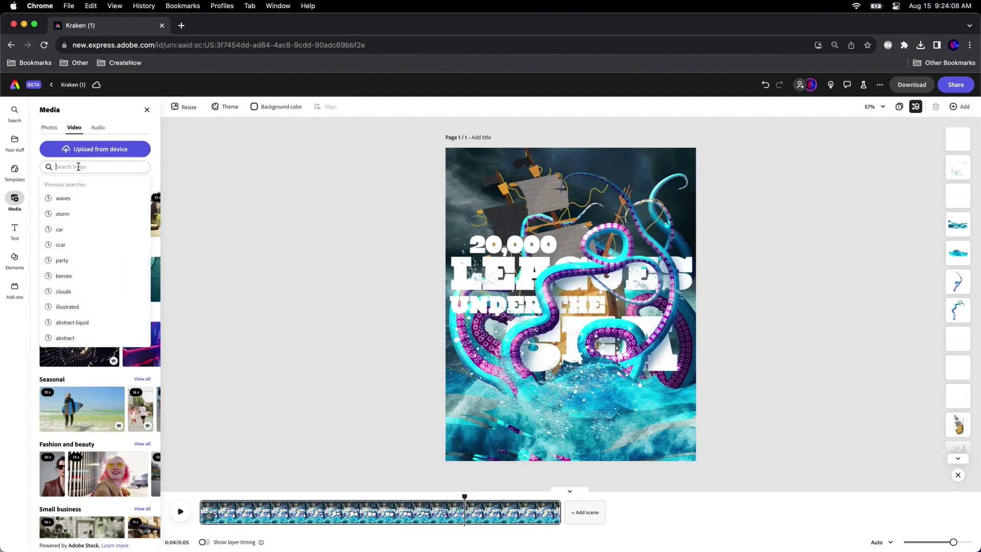
click(68, 217)
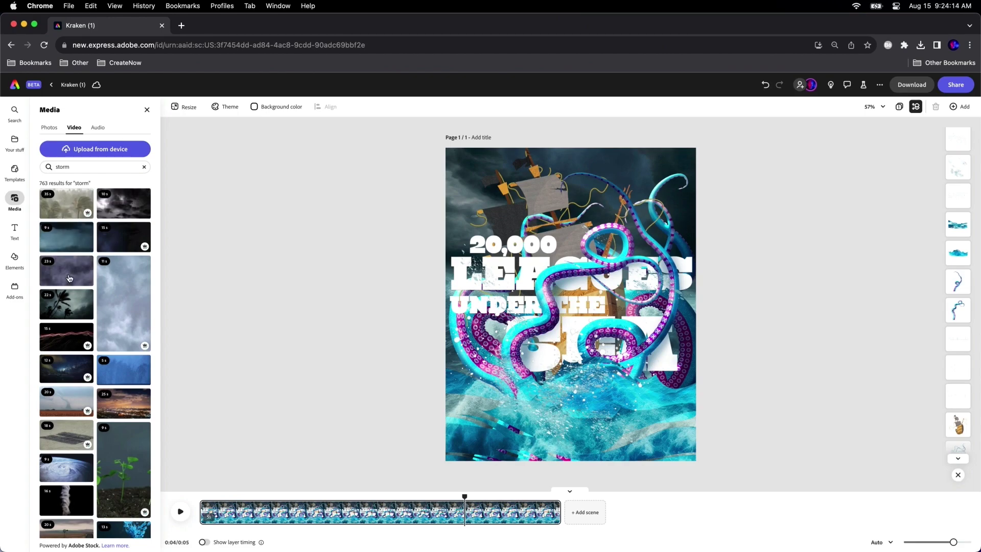
drag(57, 278, 490, 223)
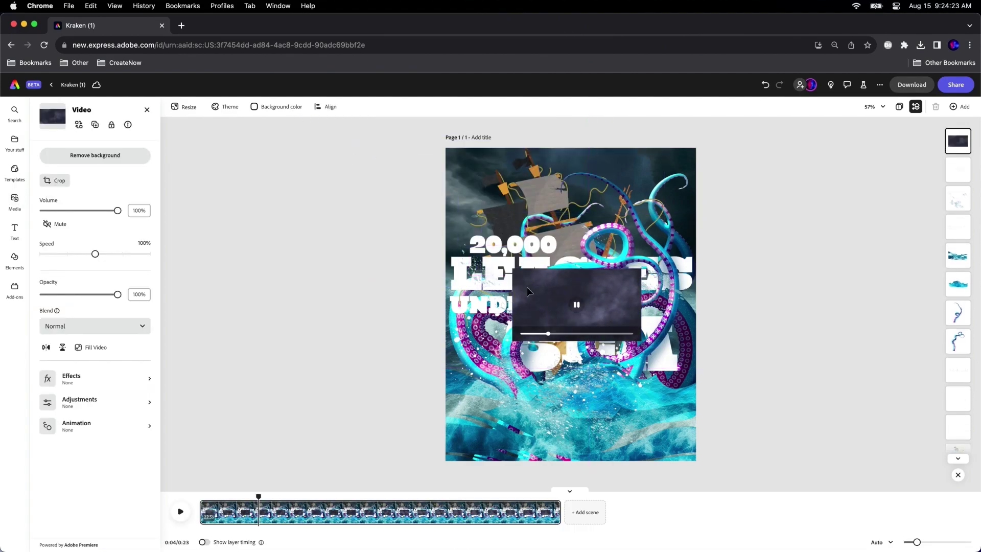
Step: Rotate the storm video upright and stretch it to cover the whole poster
click(568, 310)
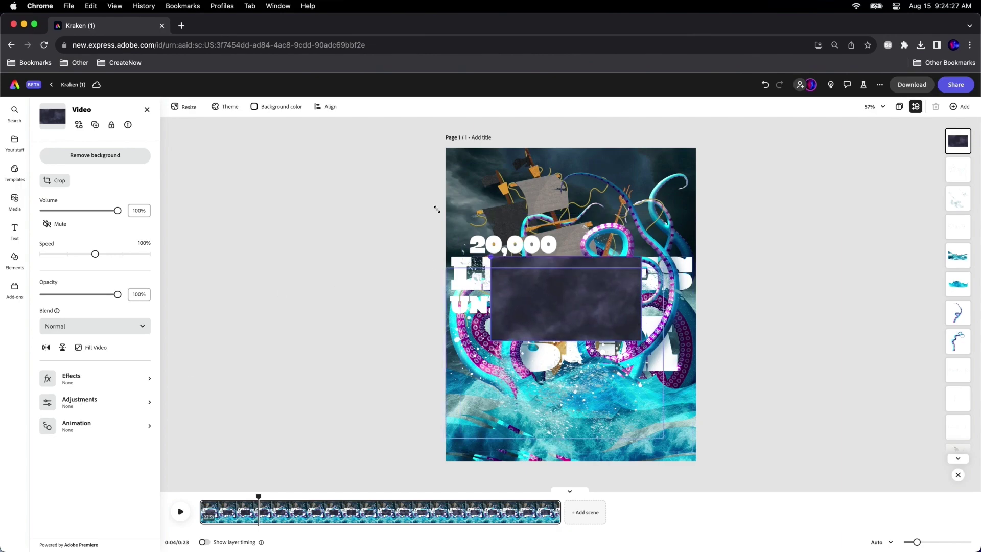
drag(512, 269, 258, 125)
mouse_move(460, 230)
mouse_down()
mouse_move(571, 408)
mouse_move(767, 307)
mouse_up()
mouse_move(565, 281)
mouse_down()
mouse_move(589, 324)
mouse_move(585, 337)
mouse_up()
drag(482, 167, 405, 116)
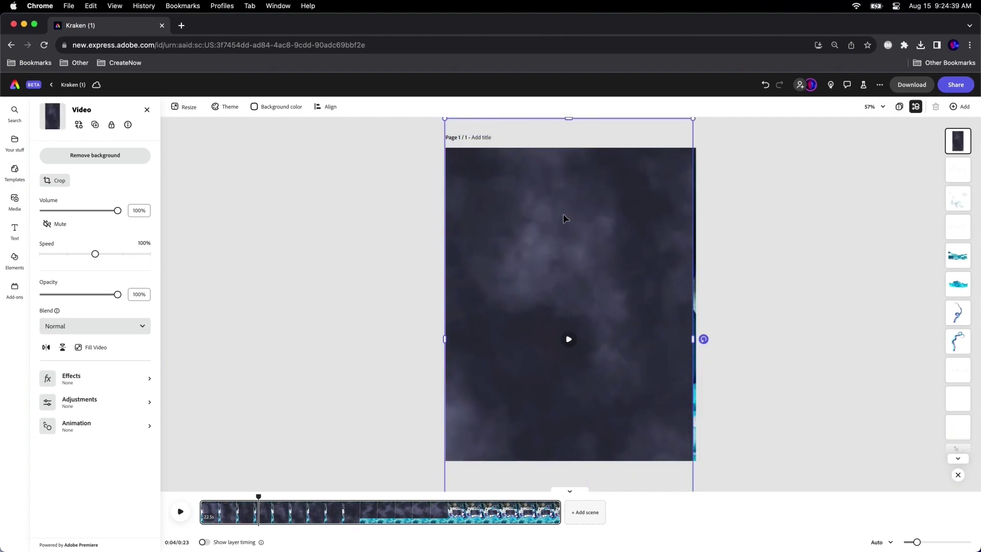
drag(694, 119, 719, 128)
Step: Brighten the storm video, set its blend mode to Screen, and preview from the start
click(76, 400)
drag(80, 196, 100, 204)
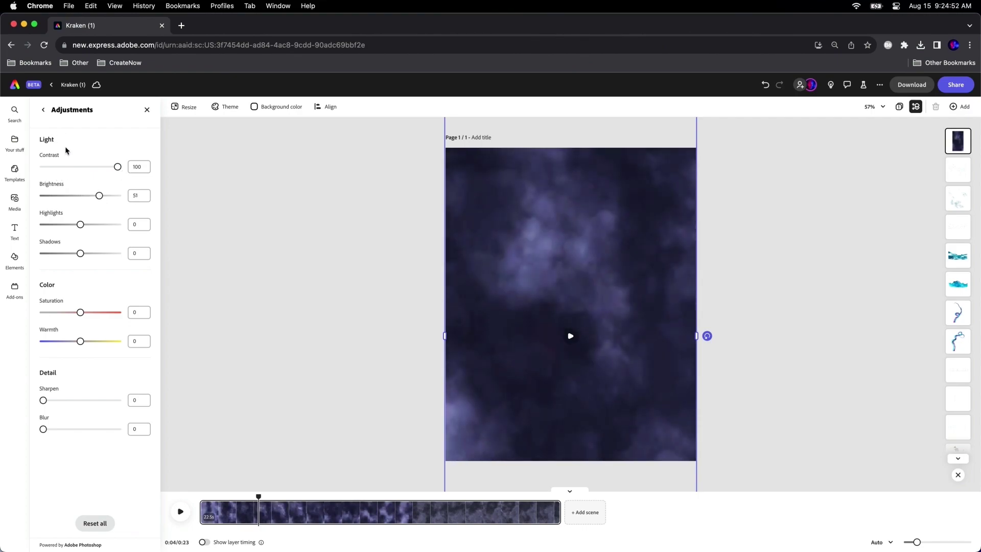
click(43, 110)
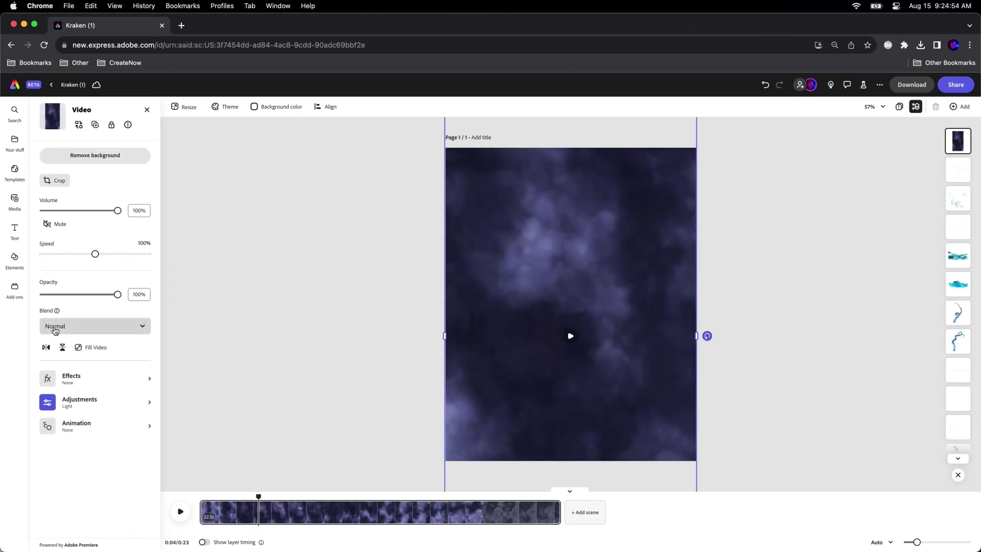
click(55, 330)
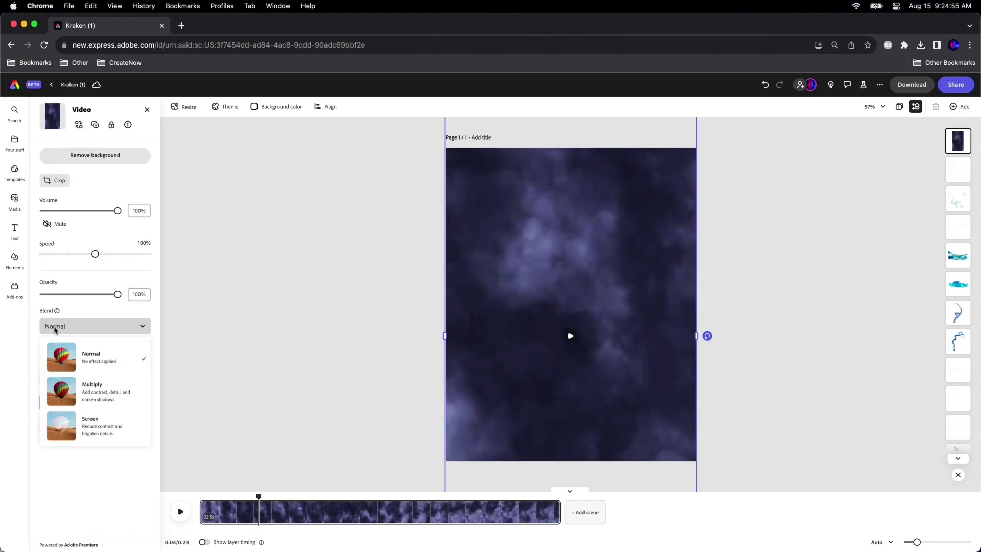
click(84, 428)
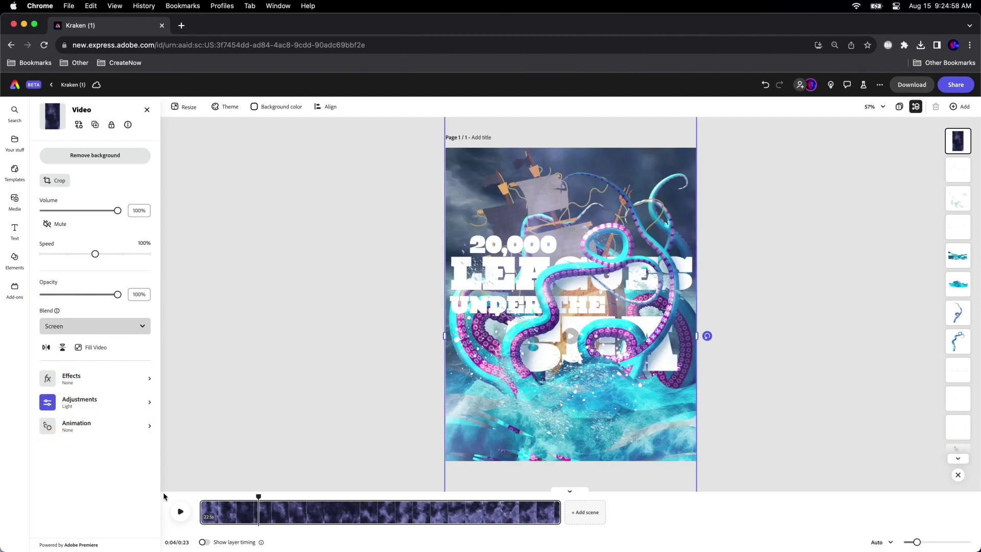
click(201, 499)
click(178, 512)
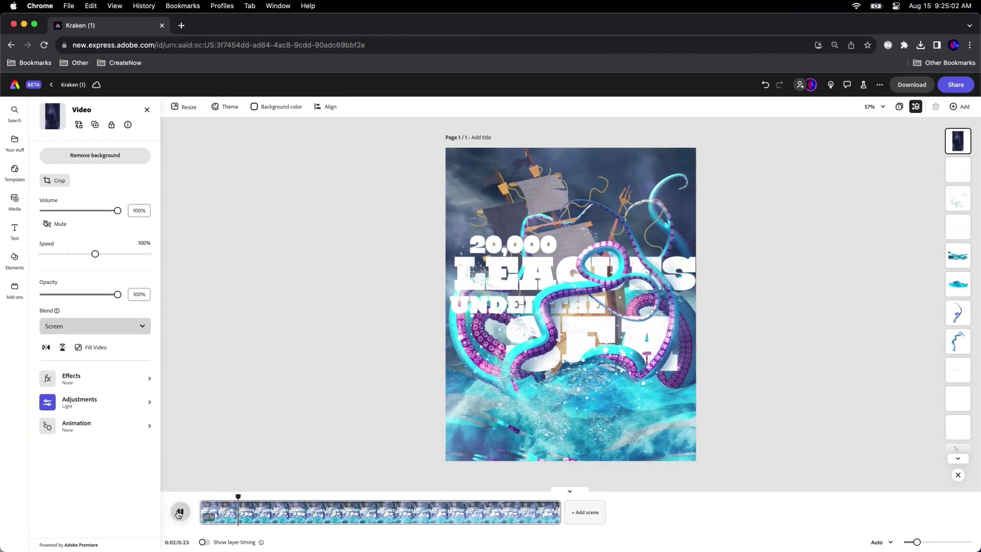
Step: Duplicate the storm video layer and send the copy to the bottom of the layer stack
click(179, 513)
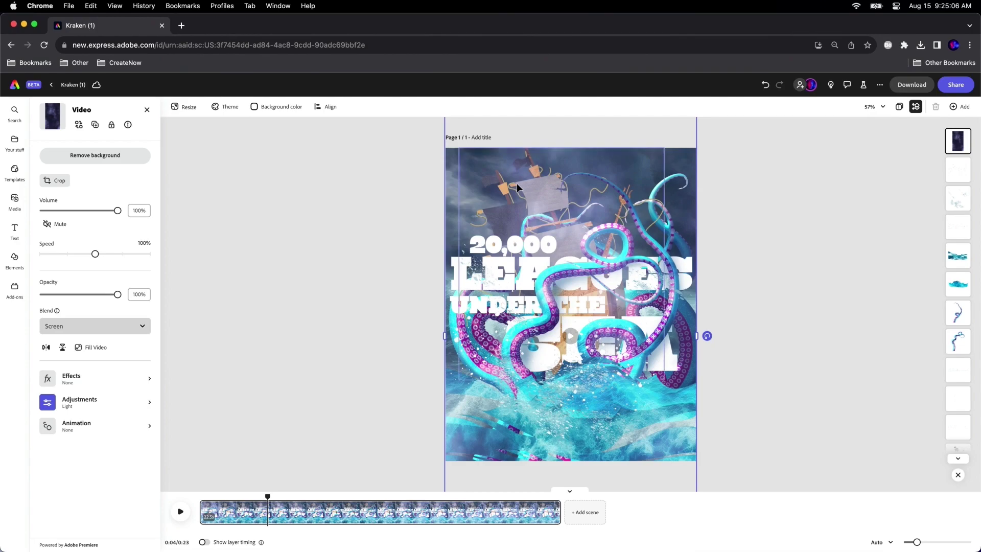
key(super+c)
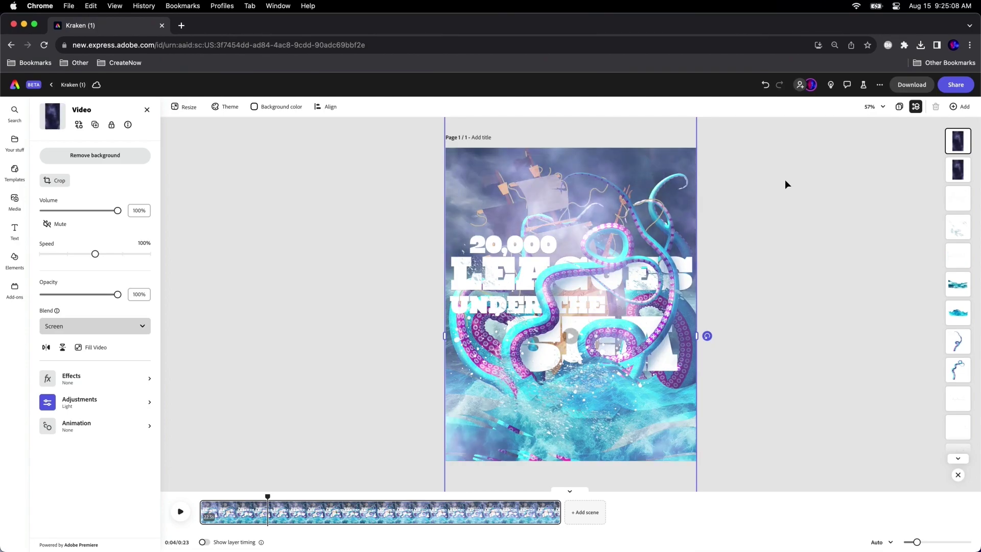
drag(957, 141, 957, 459)
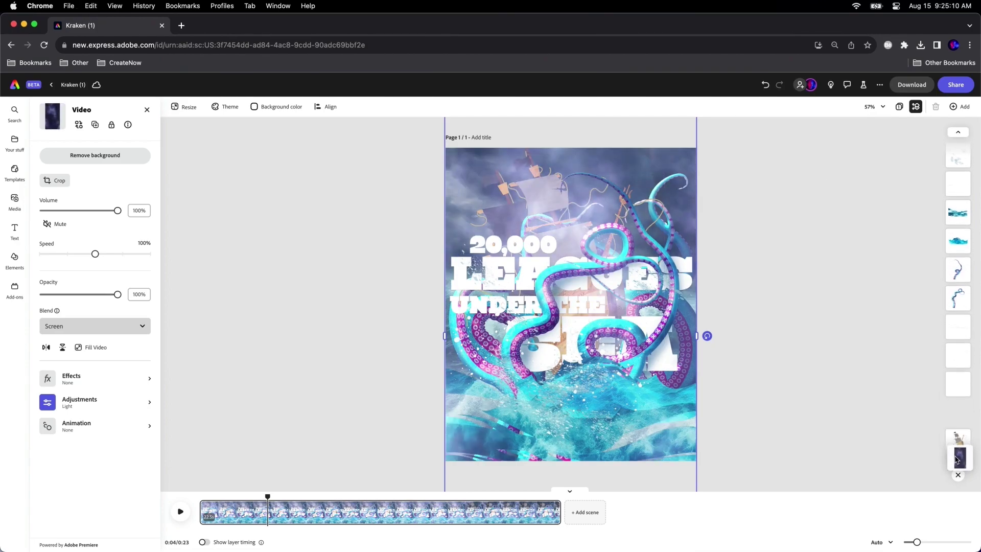
mouse_move(958, 459)
mouse_down()
mouse_move(944, 453)
mouse_move(957, 422)
mouse_up()
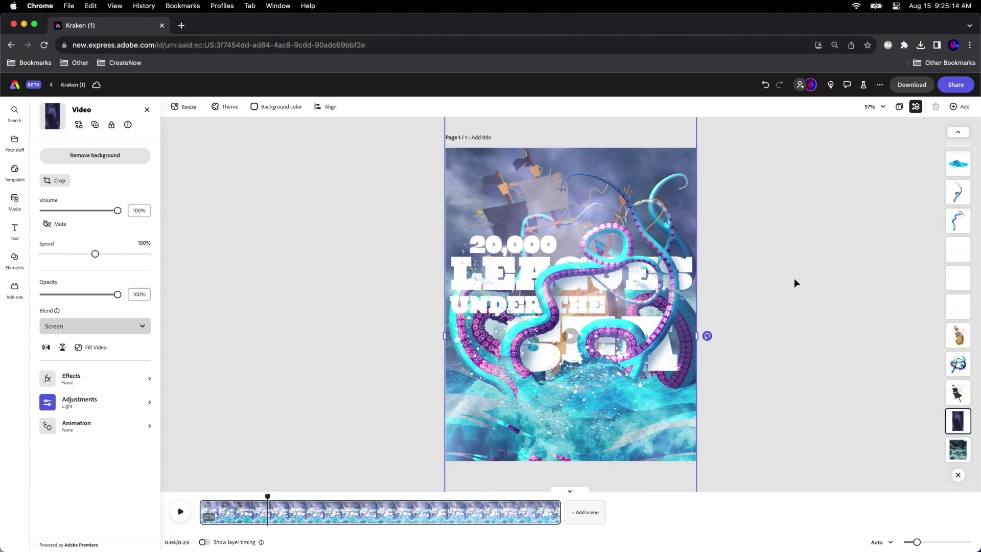
Step: Set the video copy's blend mode to Normal and bring up its light and colour adjustments
click(70, 326)
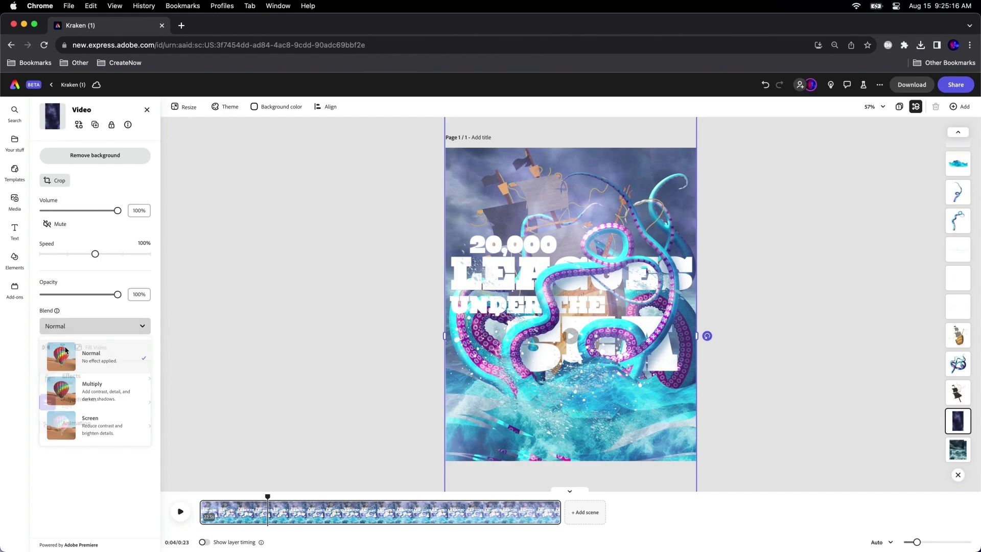
click(70, 350)
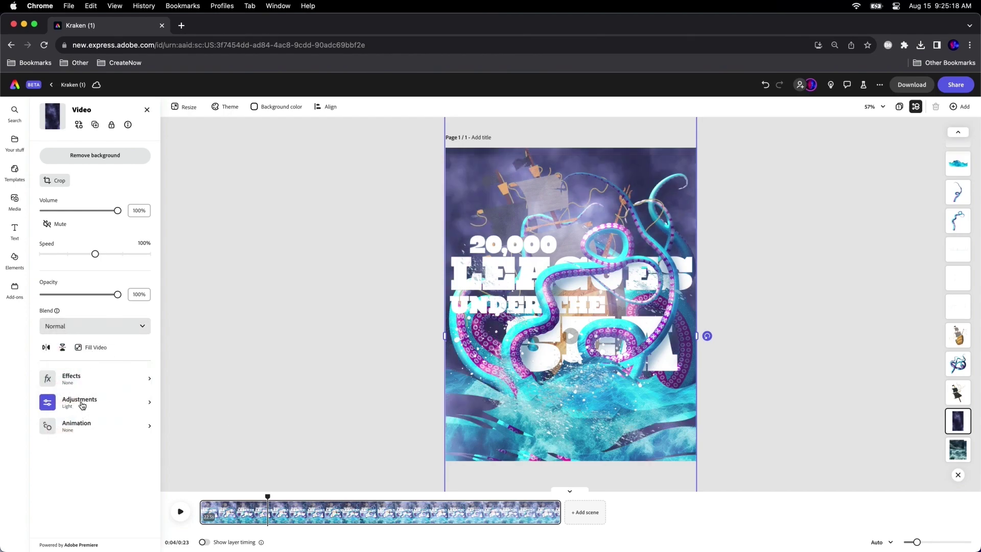
click(82, 403)
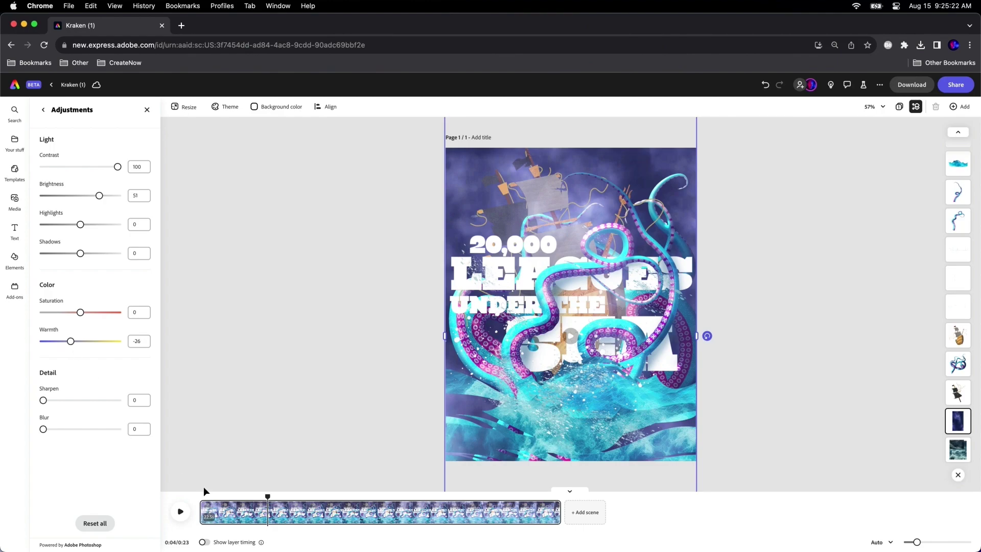
Step: Show per-layer timing and speed the background storm video up to 150%
click(202, 543)
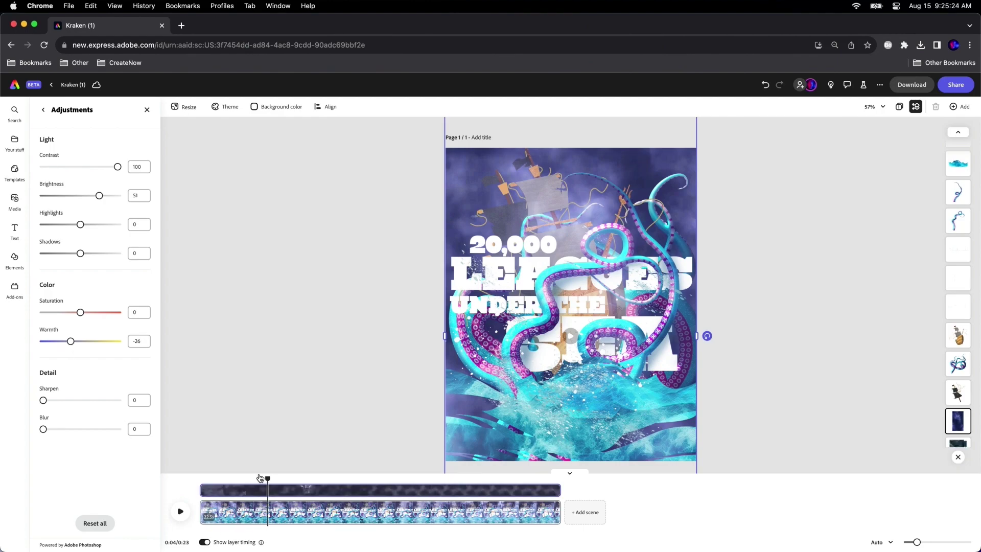
mouse_move(268, 479)
mouse_down()
mouse_move(423, 481)
mouse_move(332, 480)
mouse_up()
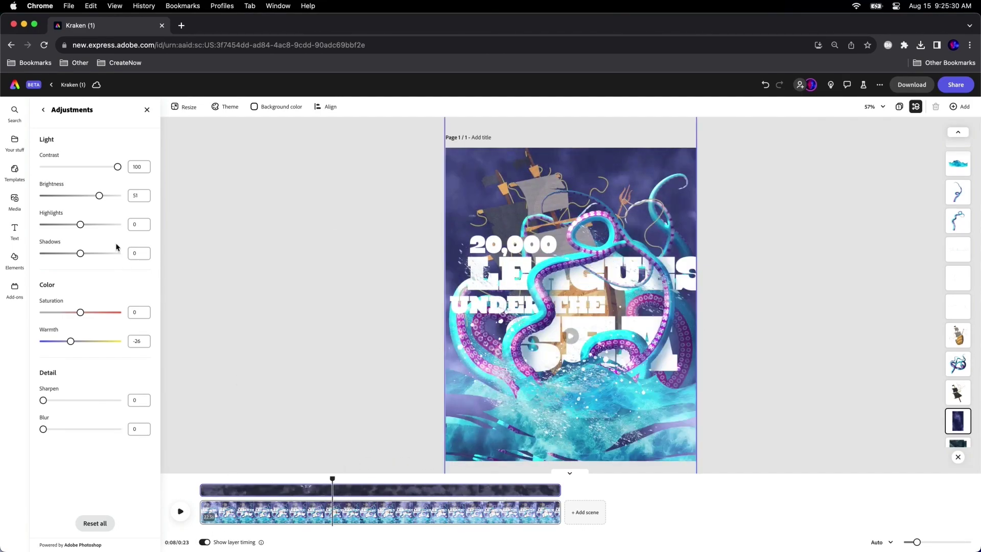
click(43, 111)
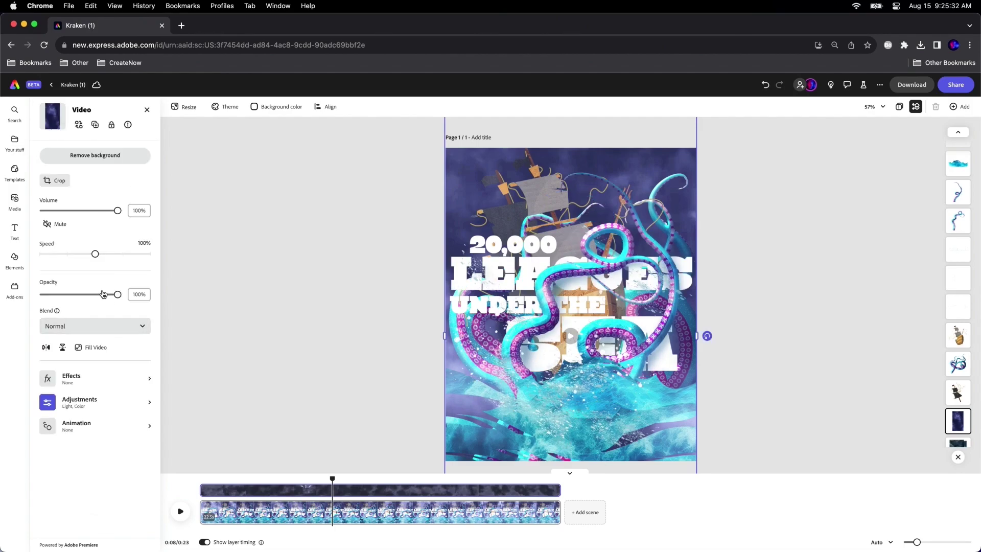
click(124, 256)
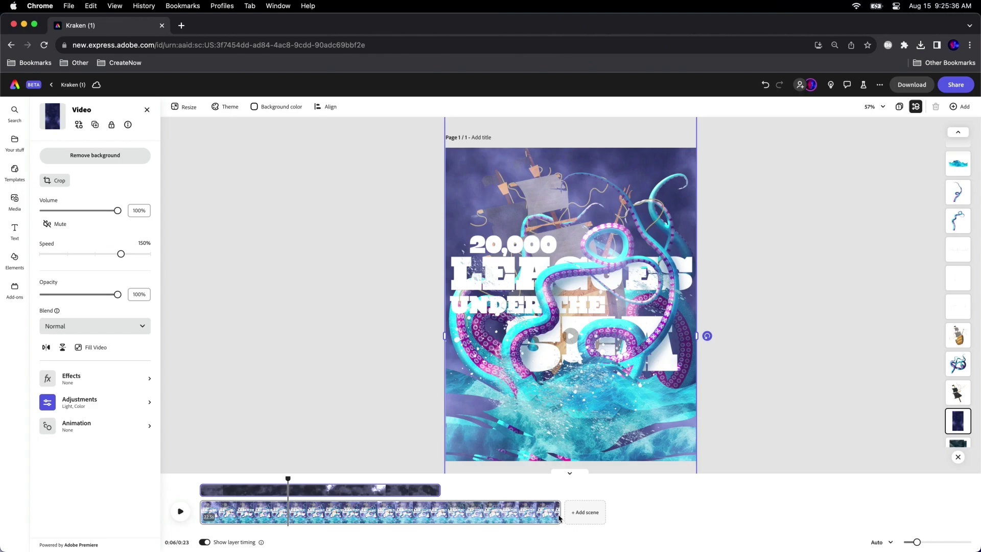
Step: Shorten the page duration to 15 seconds, deselect the video and rewind the preview
drag(559, 512, 439, 512)
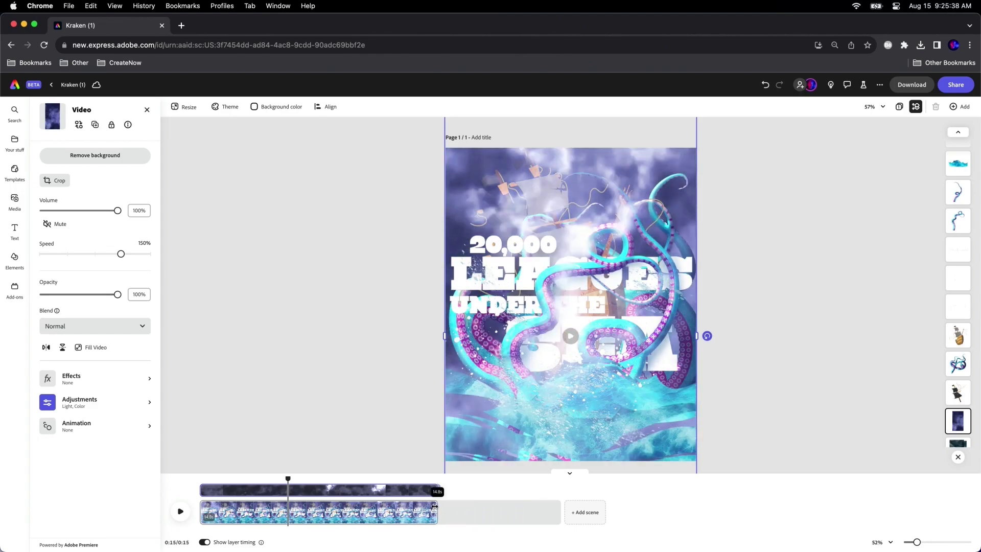
click(204, 481)
click(771, 171)
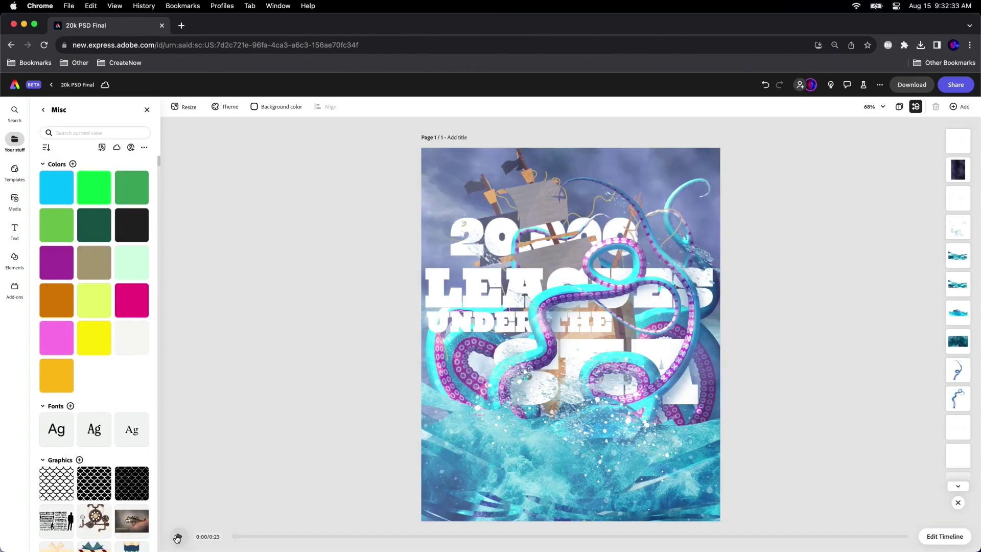
click(177, 538)
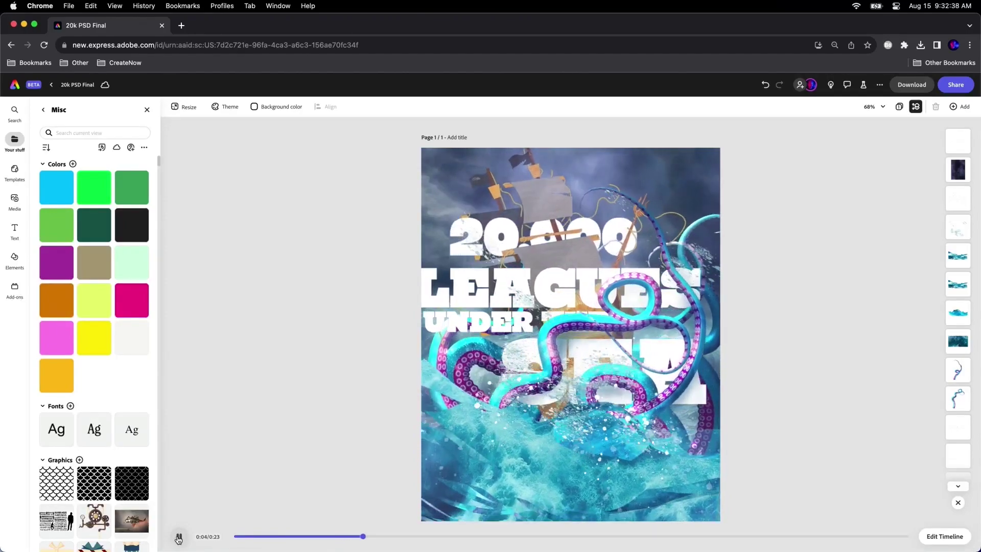
click(179, 539)
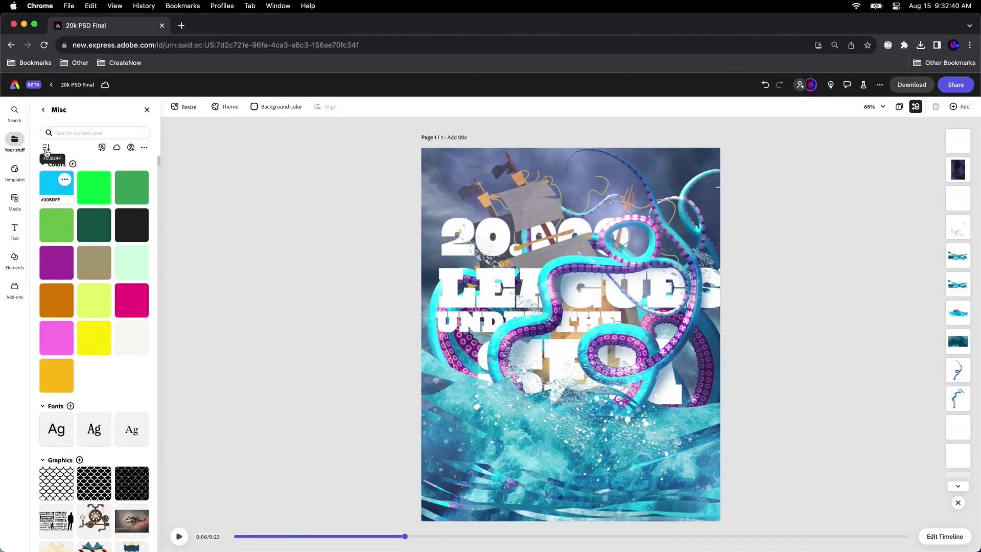
scroll(64, 177, down, 10)
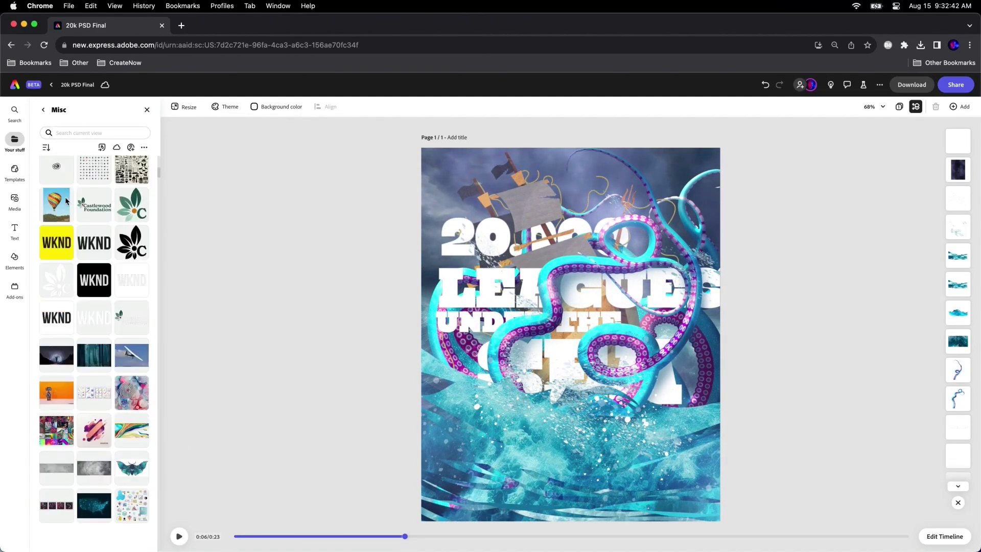
Step: Search Your stuff for 'artwork' and place the Artwork 2 Random Classics logo onto the poster
click(66, 132)
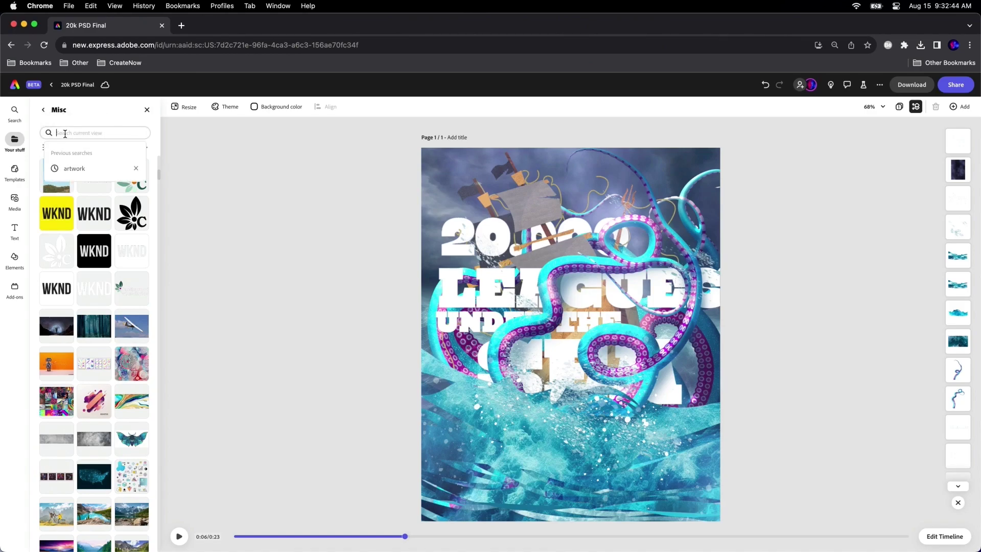
click(75, 168)
mouse_move(56, 200)
mouse_down()
mouse_move(577, 405)
mouse_move(609, 433)
mouse_up()
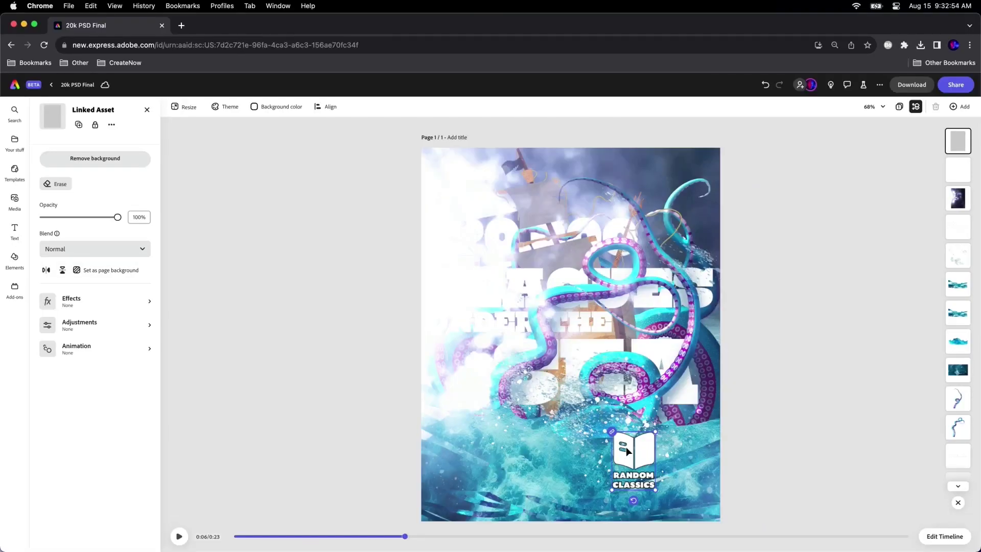
Step: Move the logo to the poster's bottom-right corner and replay the animation from the start
mouse_move(626, 479)
mouse_down()
mouse_move(633, 455)
mouse_move(693, 493)
mouse_up()
click(345, 347)
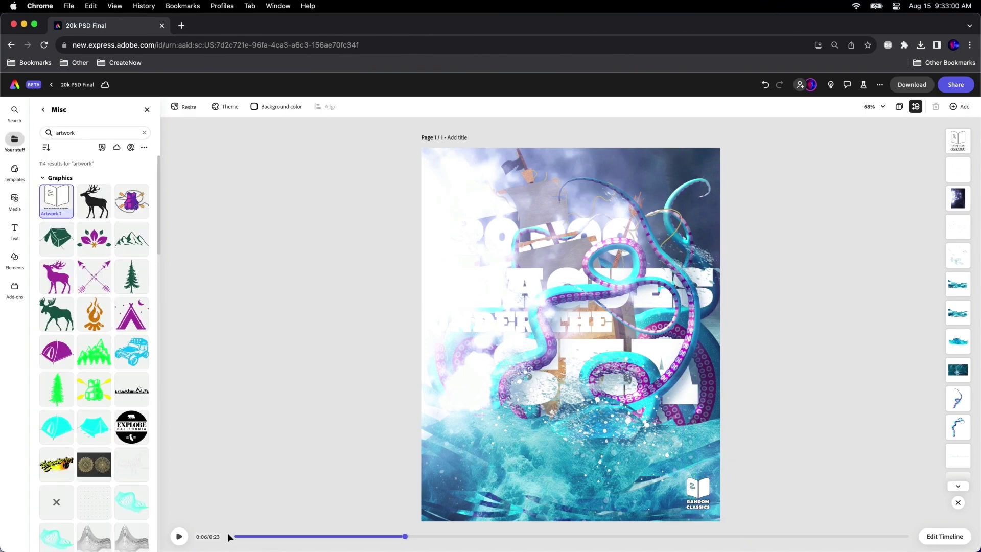
click(235, 537)
click(178, 537)
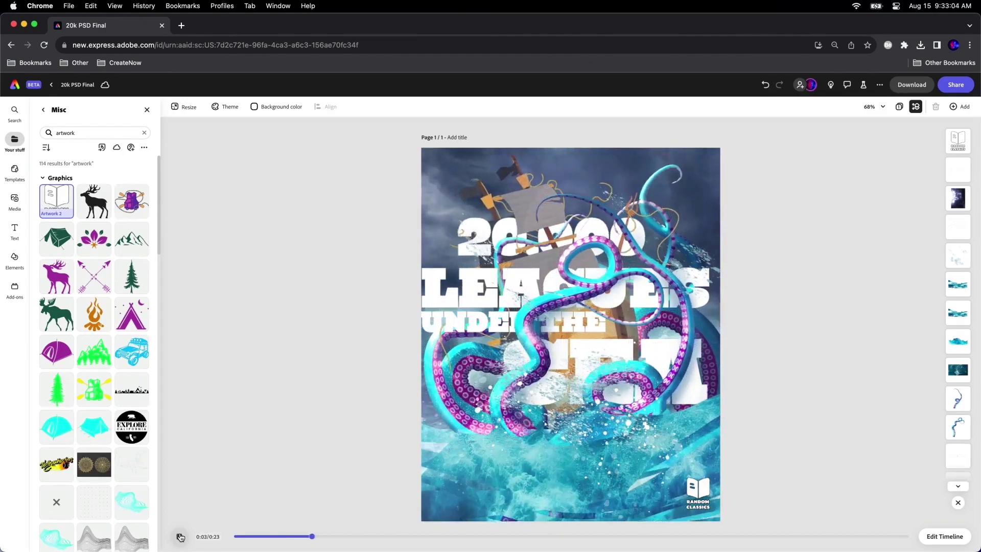
click(179, 537)
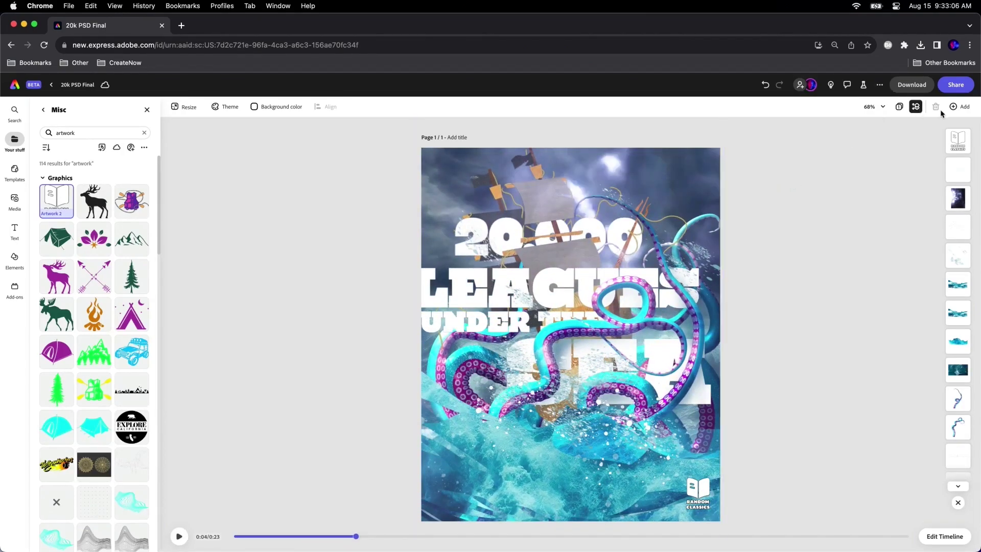
click(957, 85)
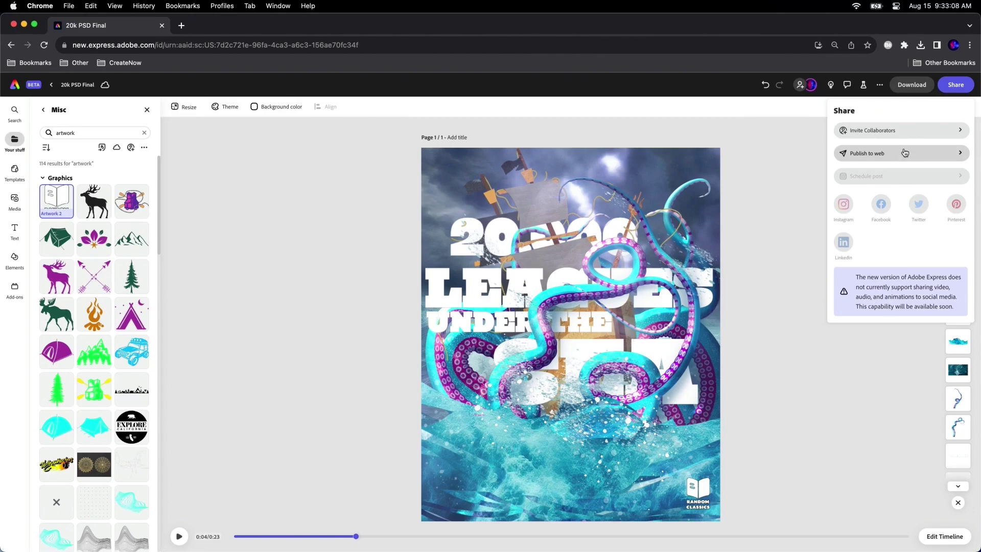
click(911, 87)
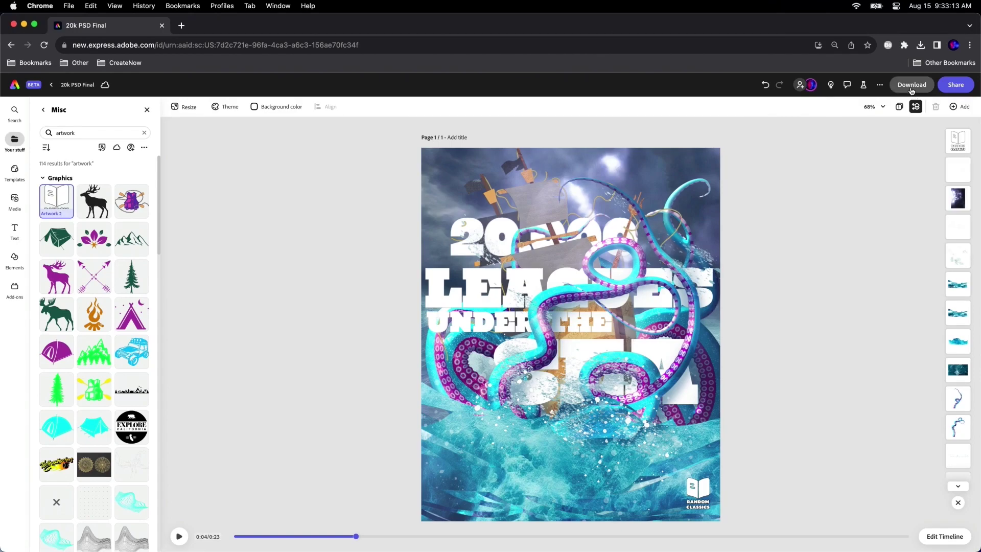